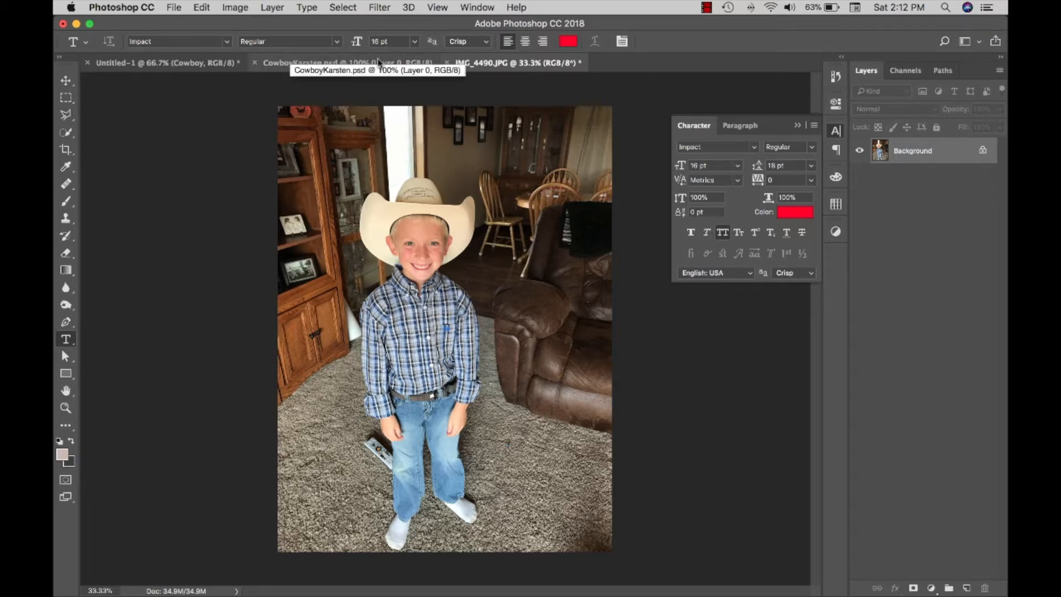
# In the Untitled-1 document, paste the copied list of descriptive words as a new text layer beside the hat's crown
pyautogui.click(379, 63)
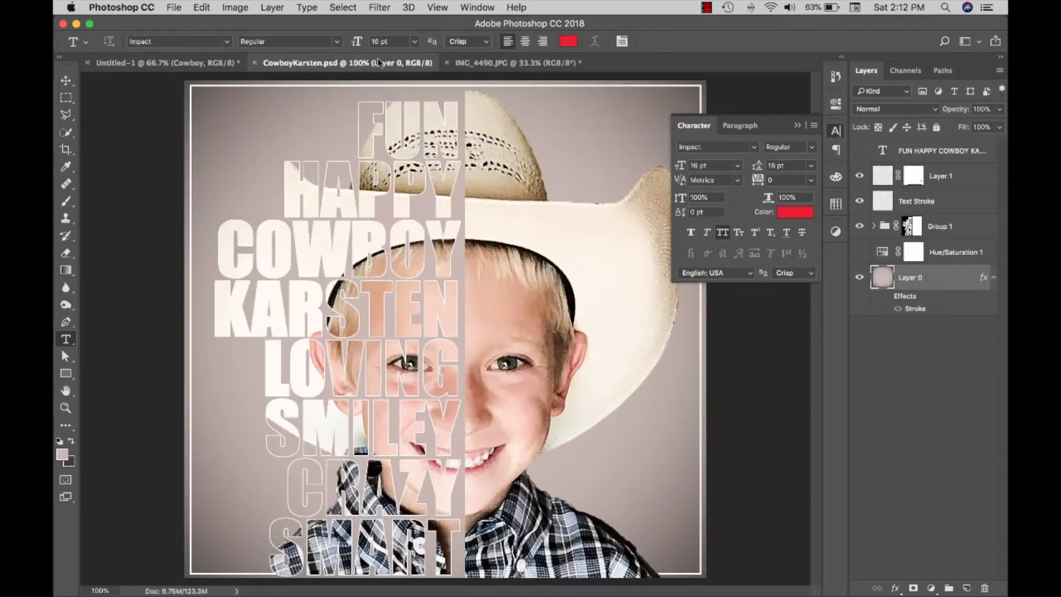
pyautogui.click(231, 64)
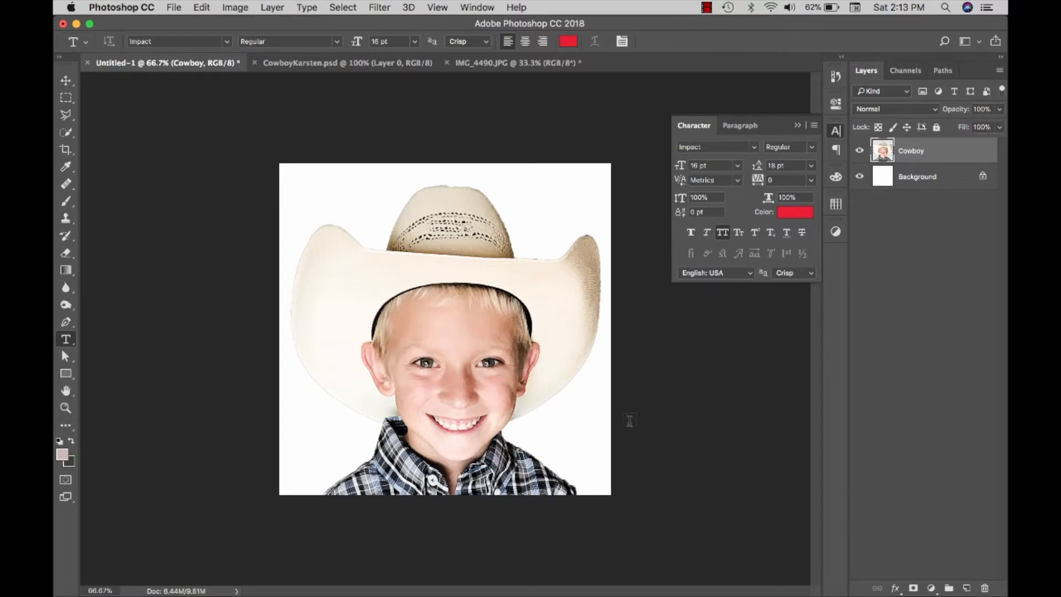
pyautogui.click(520, 188)
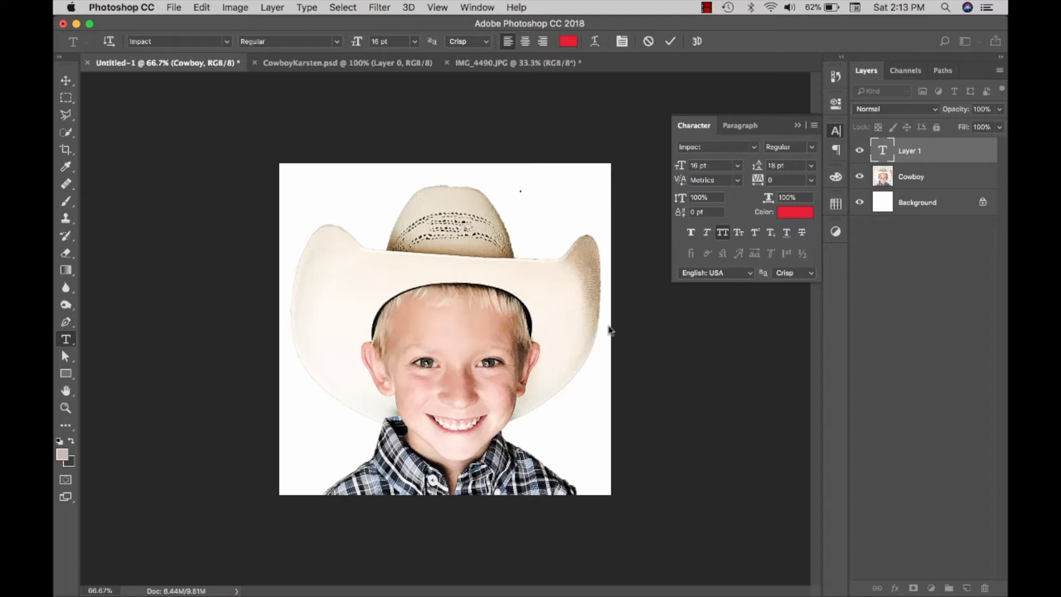
pyautogui.write('FUN HAPPY COWBOY KARSTEN LOVING SMILEY CRAZY SMART')
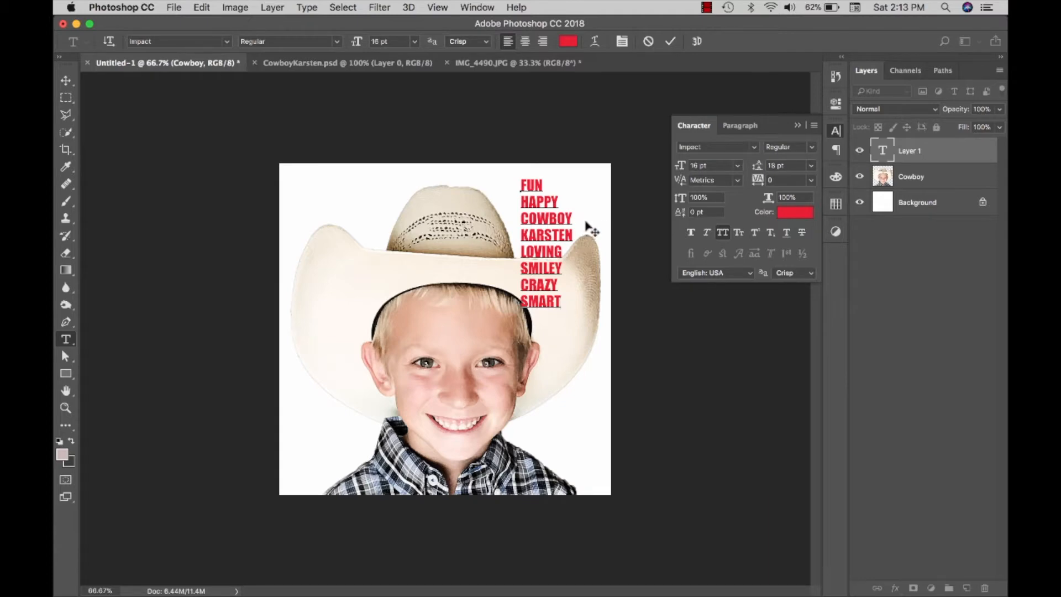
pyautogui.click(670, 41)
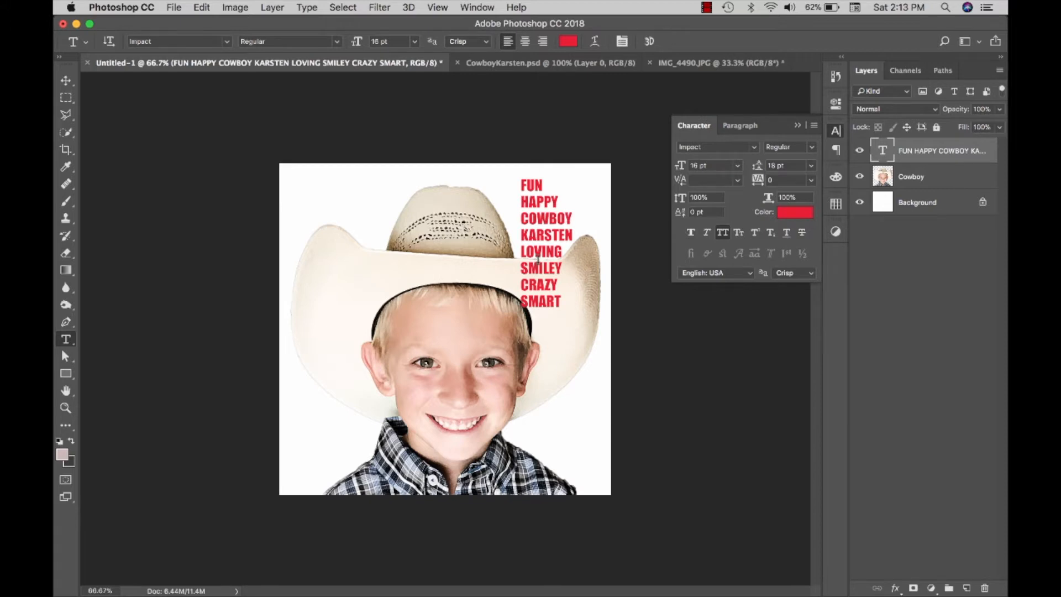
# Move the red word list over the right half of the face and scale it up proportionally to about 237%
pyautogui.press('v')
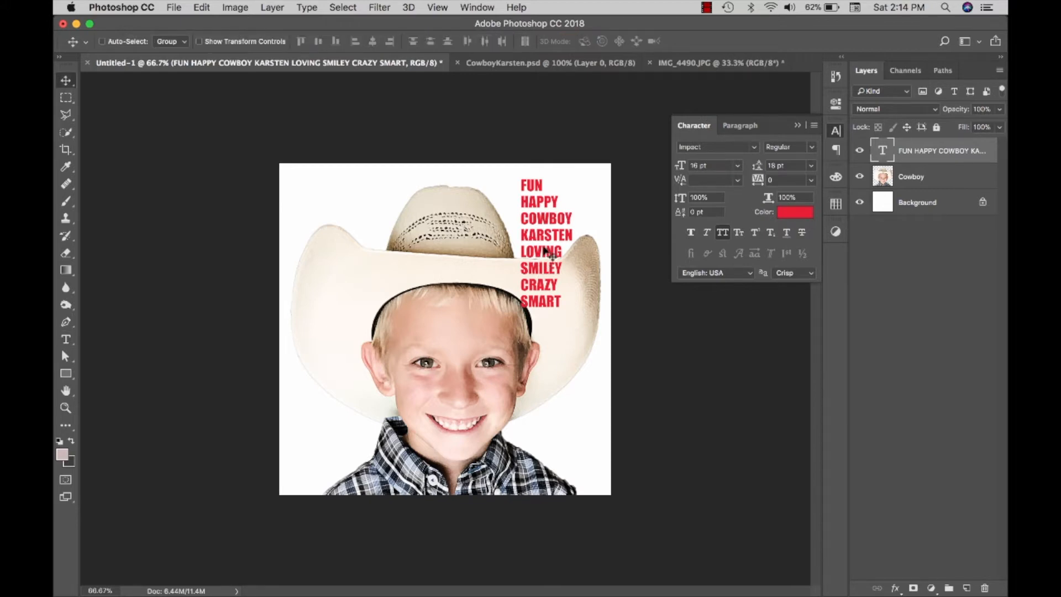
pyautogui.moveTo(545, 252); pyautogui.dragTo(482, 349)
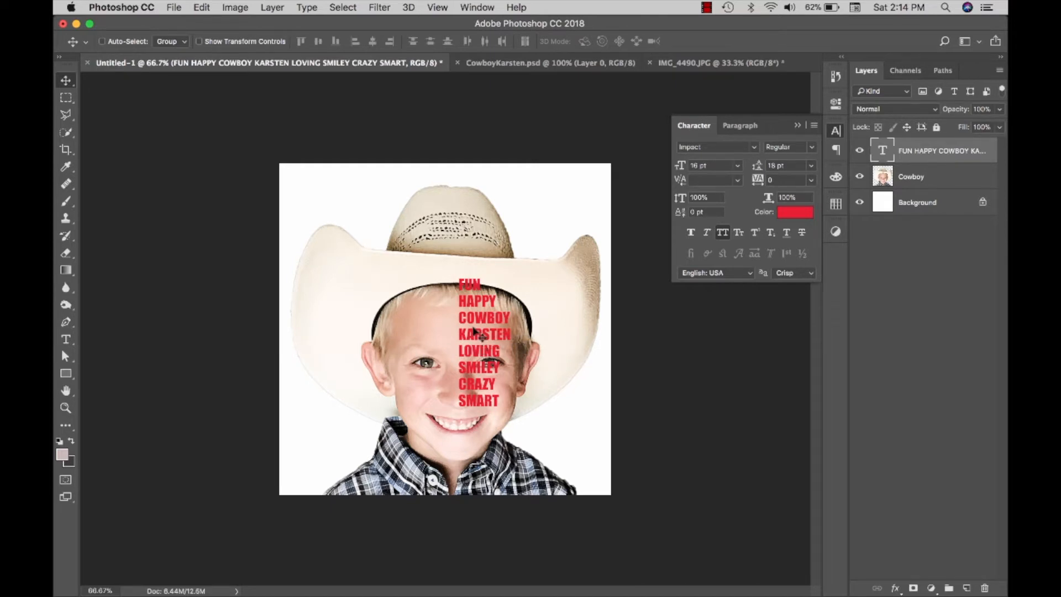
pyautogui.press('super+t')
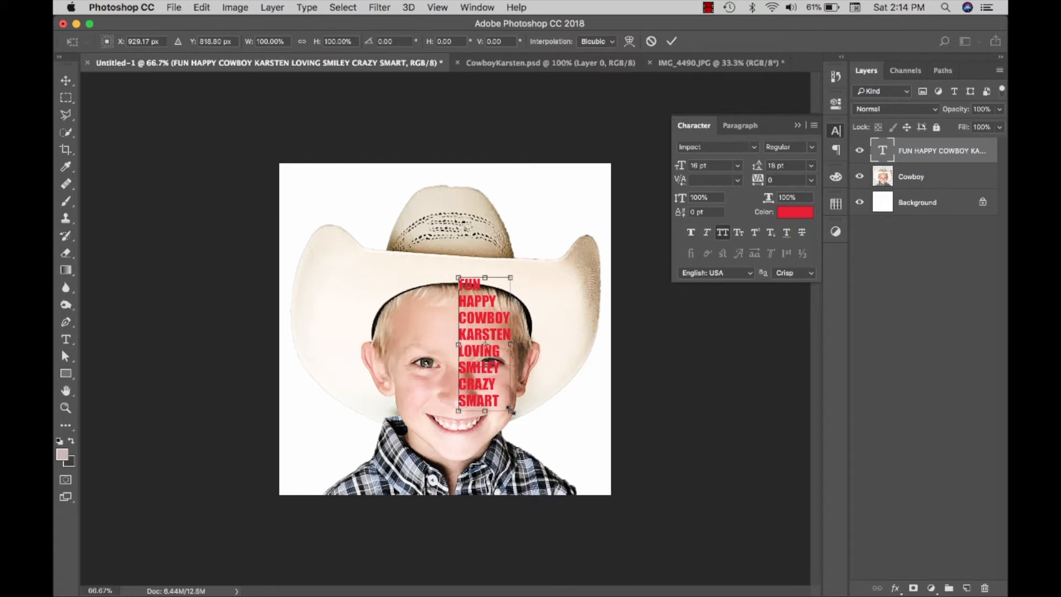
pyautogui.moveTo(511, 411); pyautogui.dragTo(563, 546)
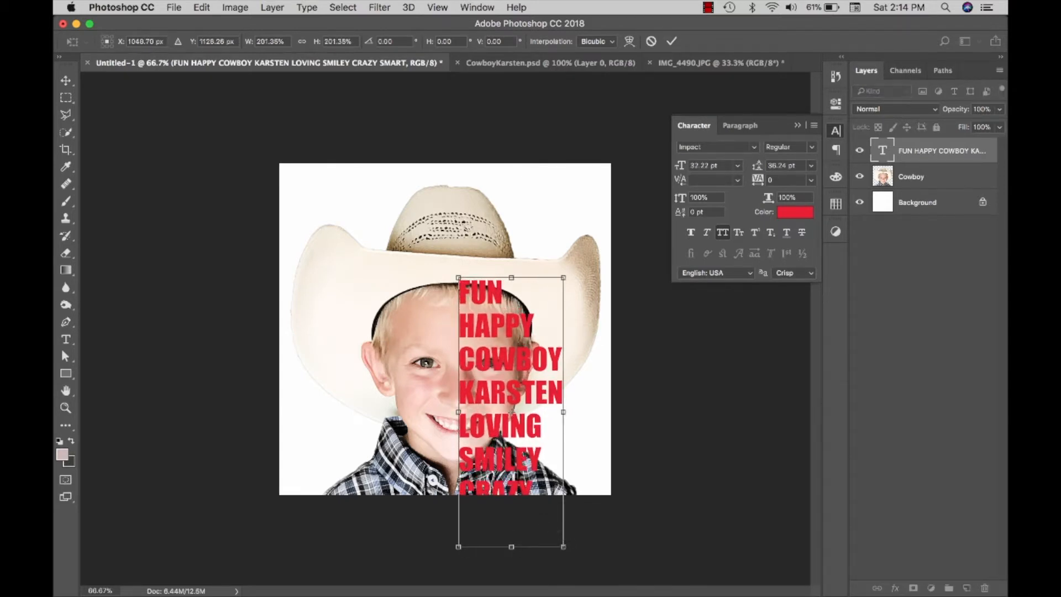
pyautogui.moveTo(511, 444); pyautogui.dragTo(515, 355)
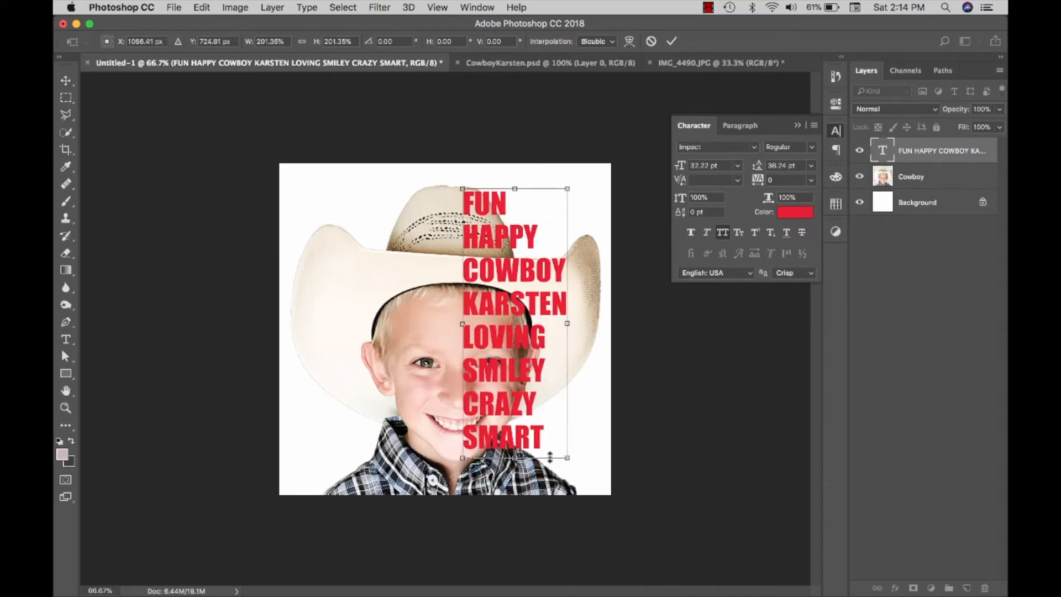
pyautogui.moveTo(565, 456); pyautogui.dragTo(585, 504)
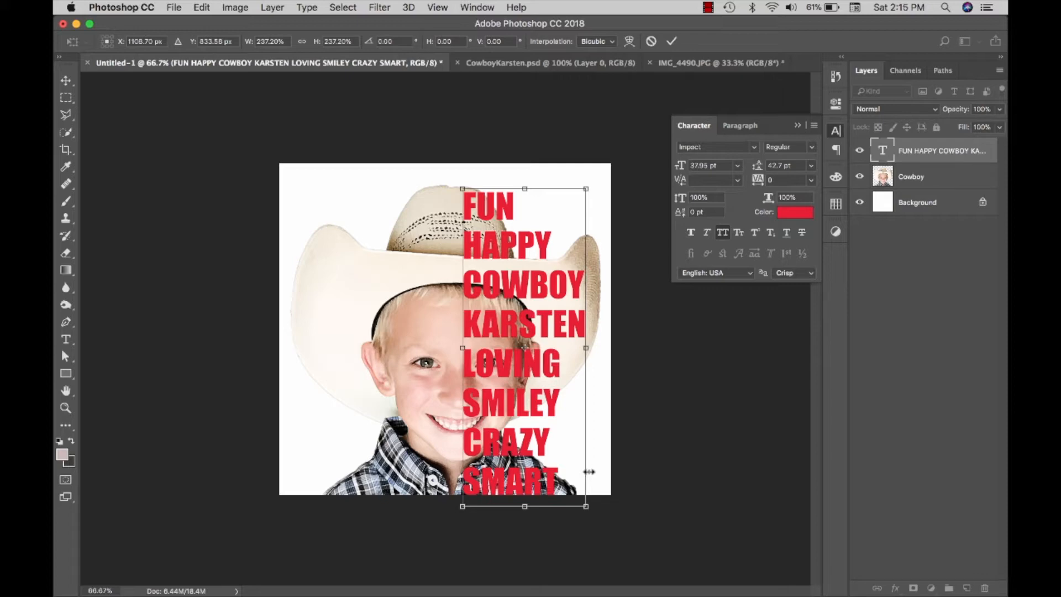
pyautogui.press('Return')
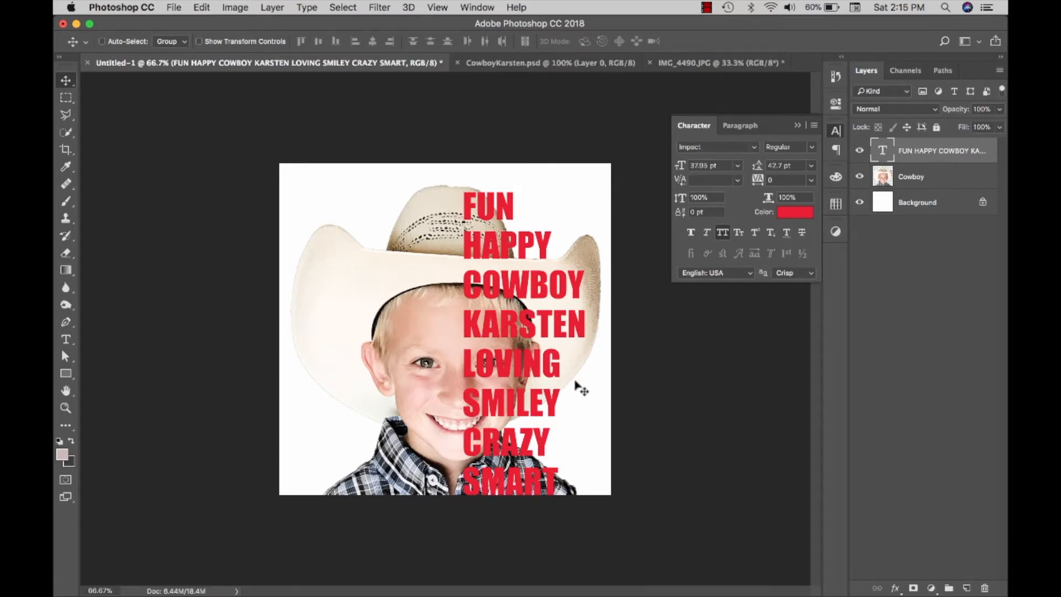
# Show the Character settings and tighten the word list's leading to 34.7 pt
pyautogui.click(465, 8)
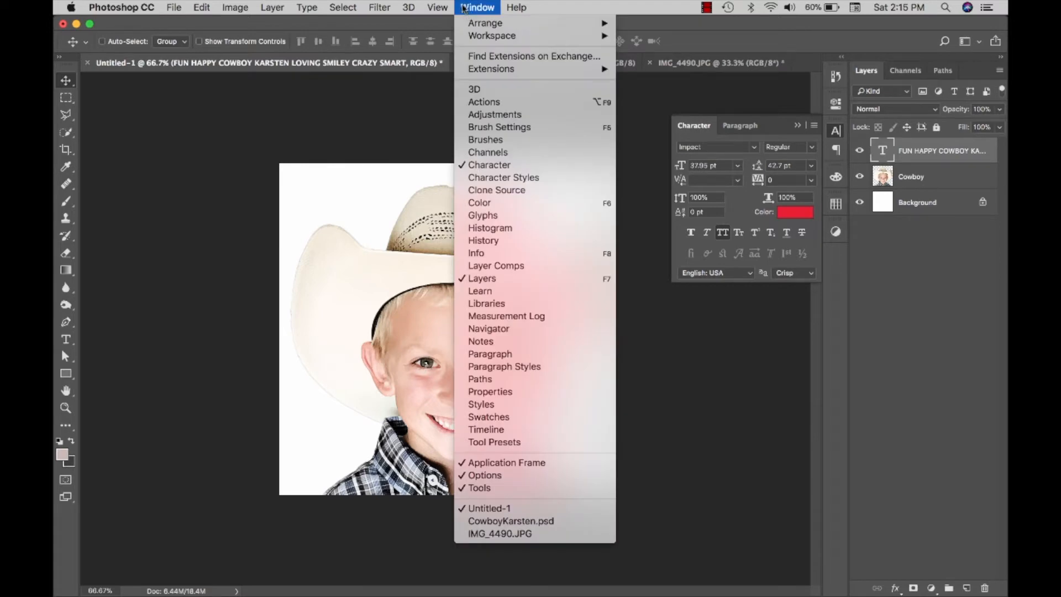
pyautogui.click(471, 167)
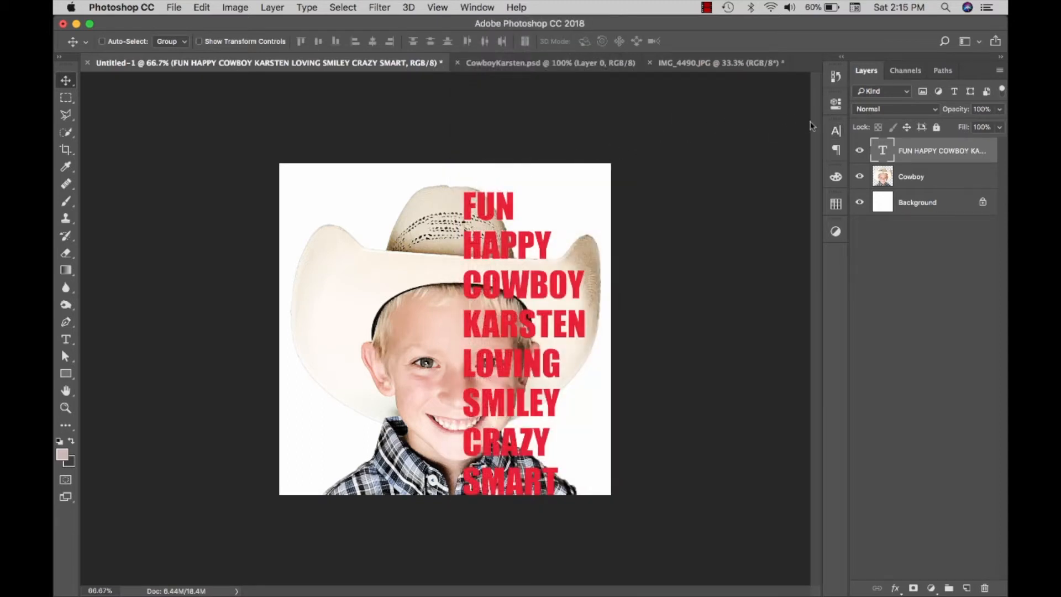
pyautogui.click(829, 130)
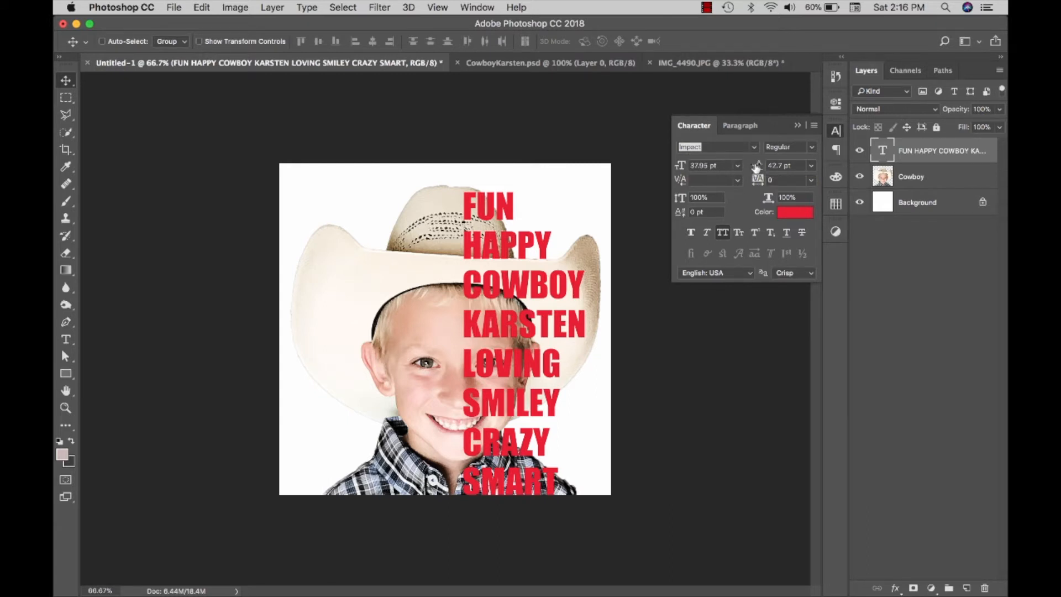
pyautogui.moveTo(757, 164); pyautogui.dragTo(736, 170)
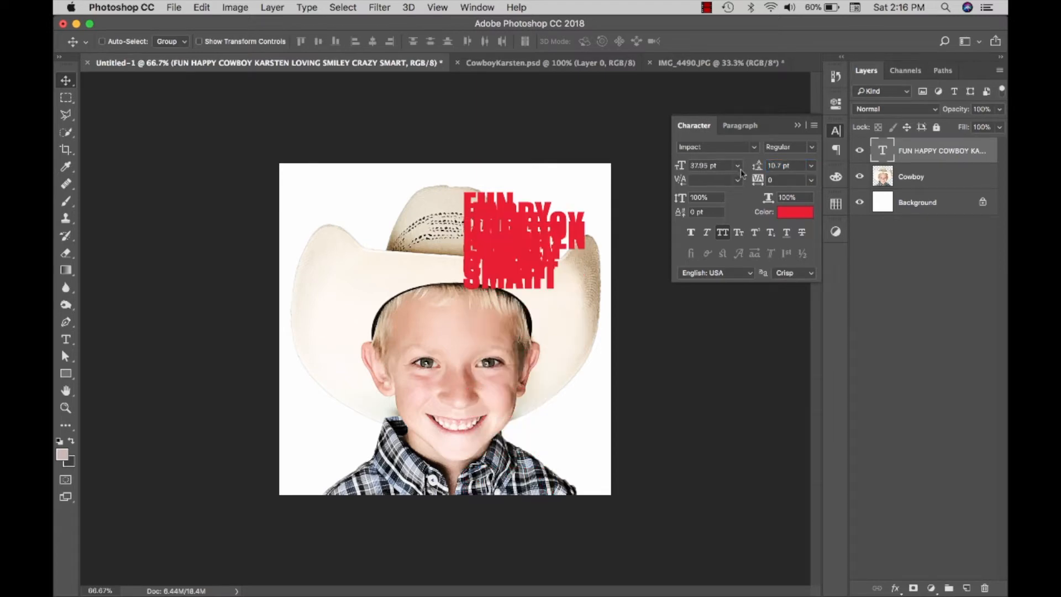
pyautogui.moveTo(757, 169); pyautogui.dragTo(771, 172)
pyautogui.moveTo(763, 171); pyautogui.dragTo(766, 169)
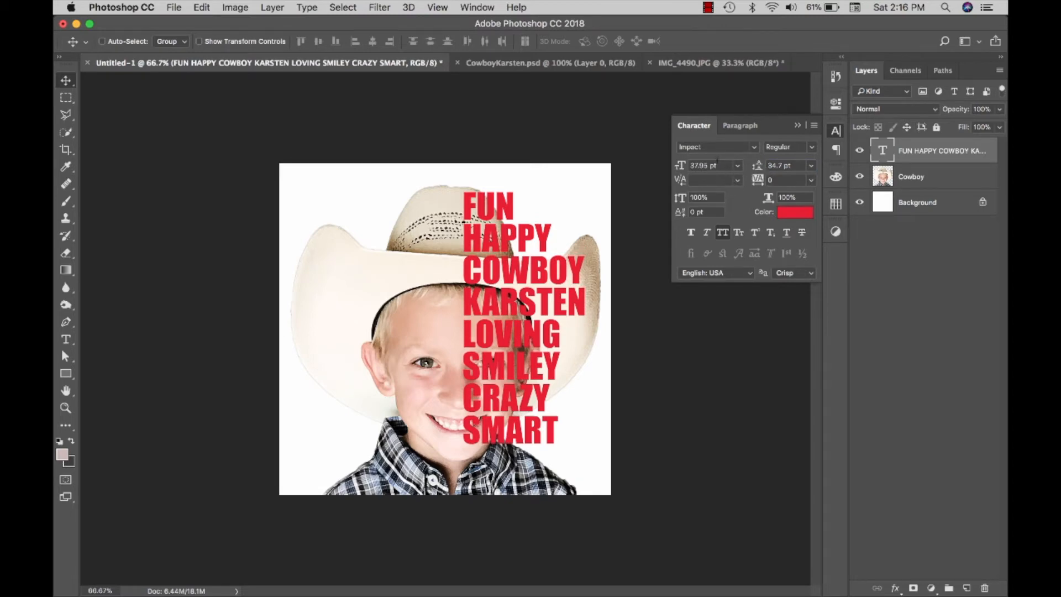
# Scale the word list up to about 120% and shift it slightly so it fits within the right half of the canvas
pyautogui.press('super+t')
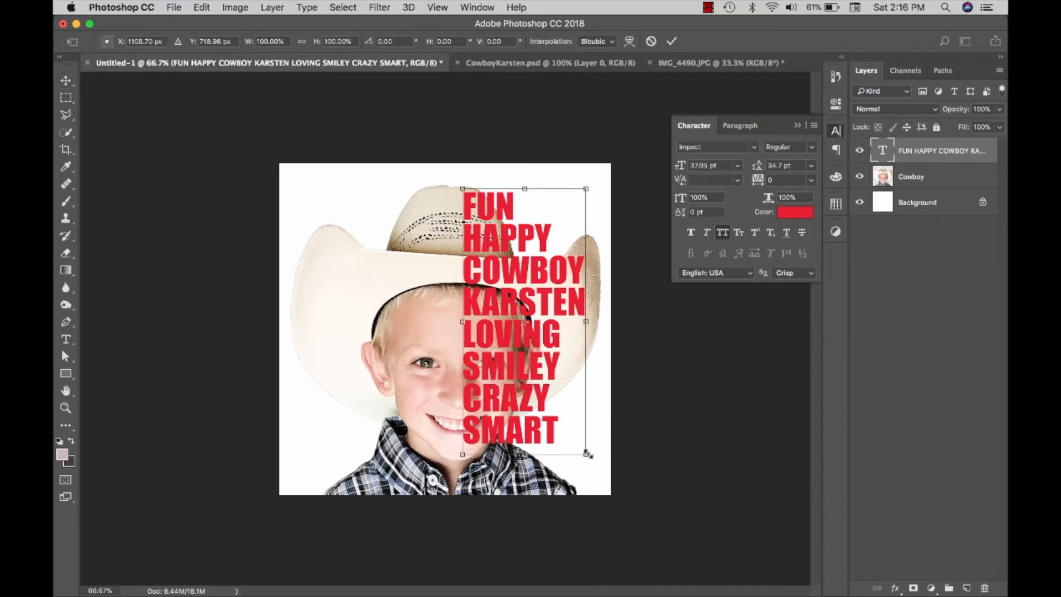
pyautogui.moveTo(586, 454); pyautogui.dragTo(594, 515)
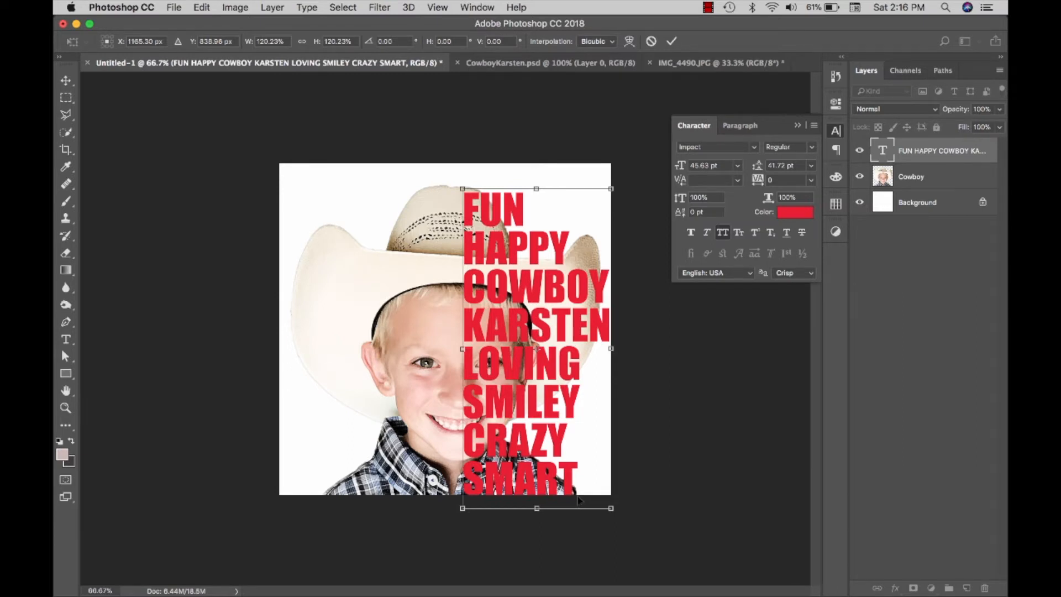
pyautogui.press('Return')
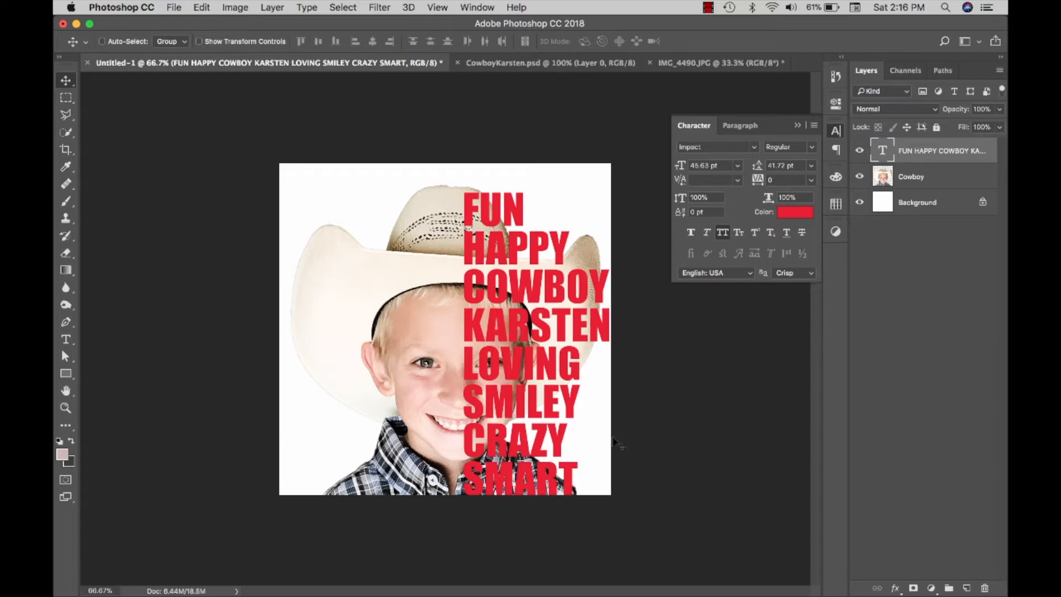
pyautogui.moveTo(584, 374); pyautogui.dragTo(578, 369)
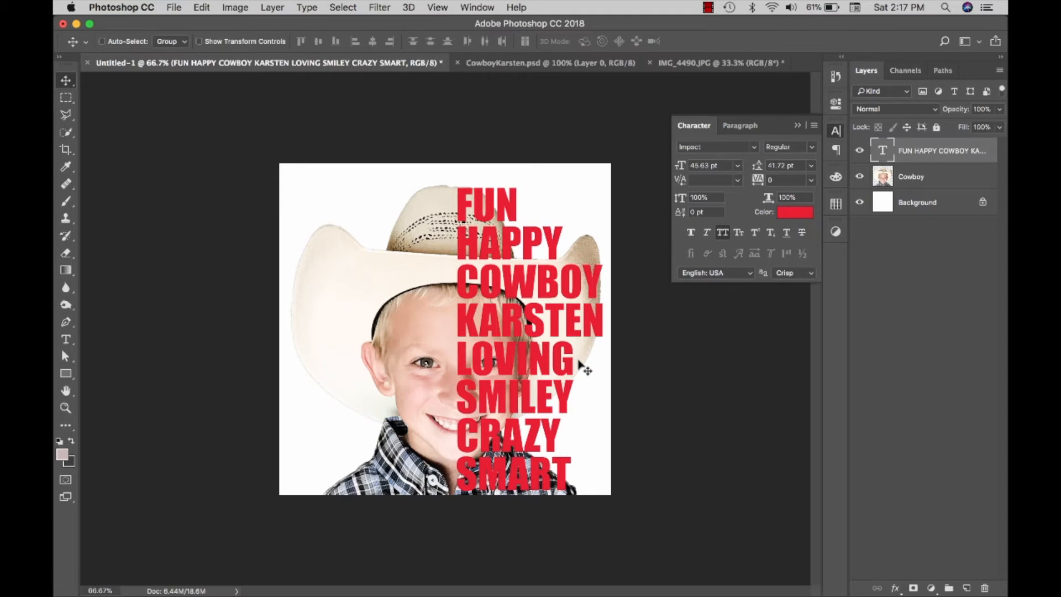
# Try the word list right-aligned over the left half of the face, and return it to left alignment
pyautogui.moveTo(559, 353); pyautogui.dragTo(426, 350)
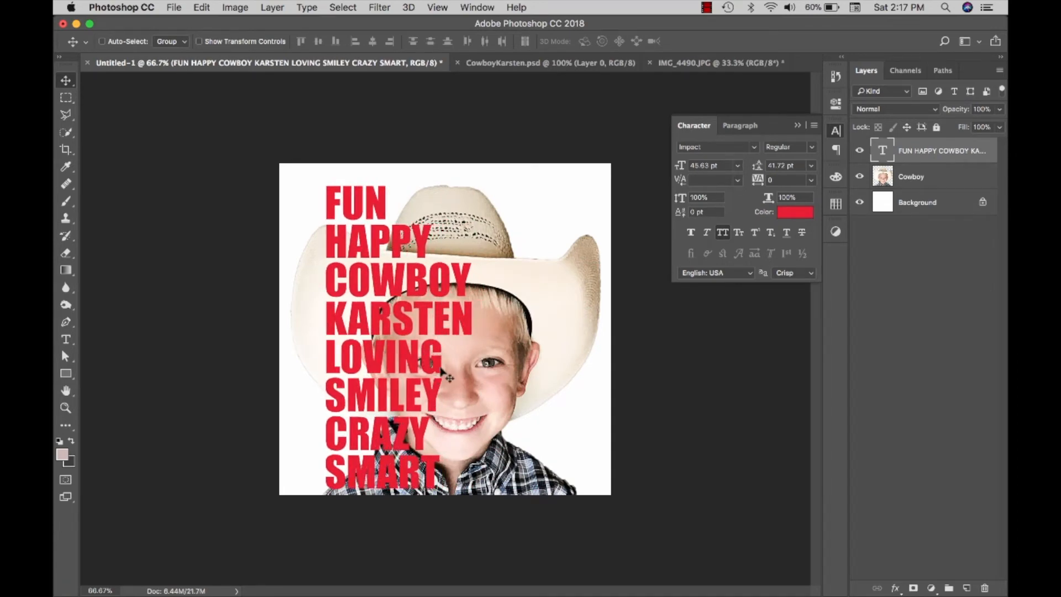
pyautogui.press('t')
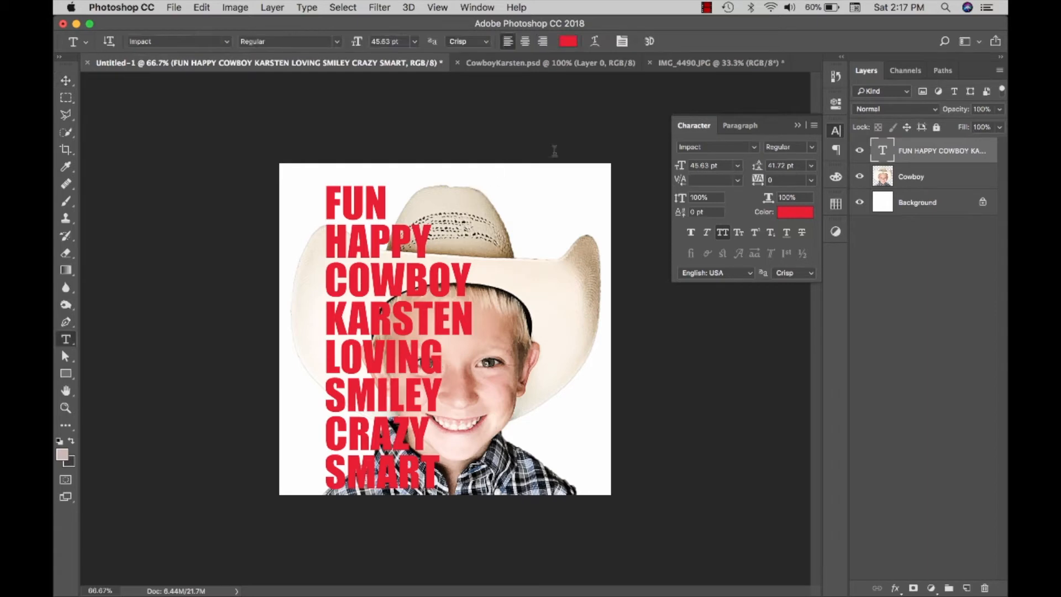
pyautogui.click(542, 43)
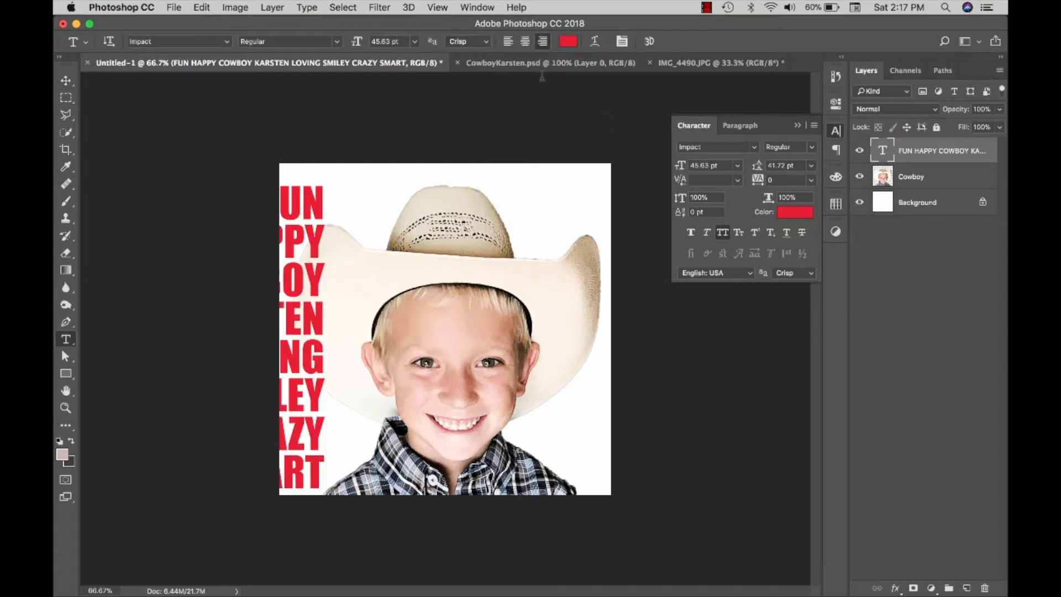
pyautogui.click(66, 80)
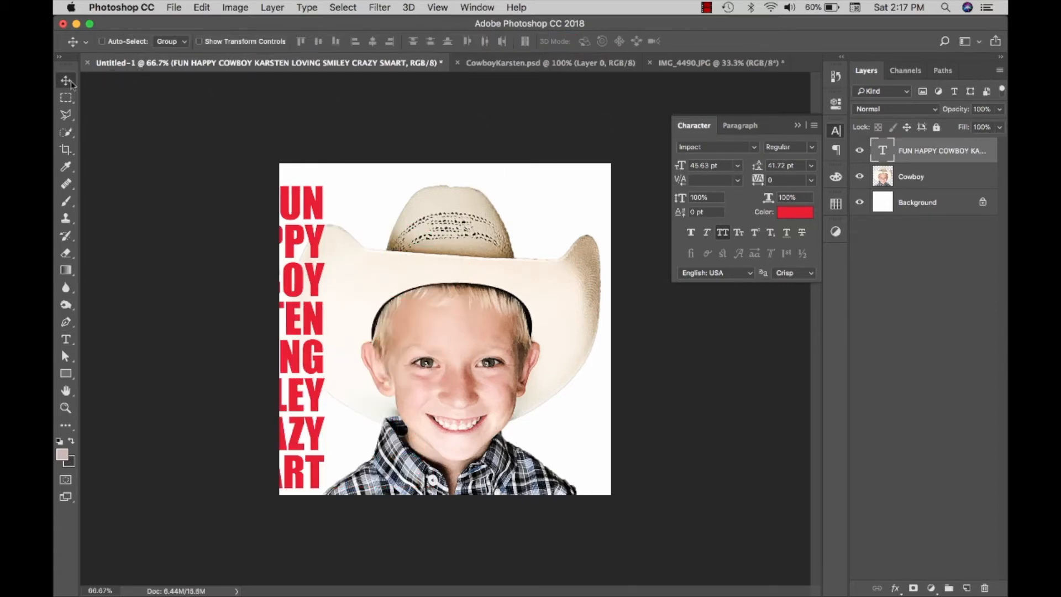
pyautogui.moveTo(302, 320); pyautogui.dragTo(427, 320)
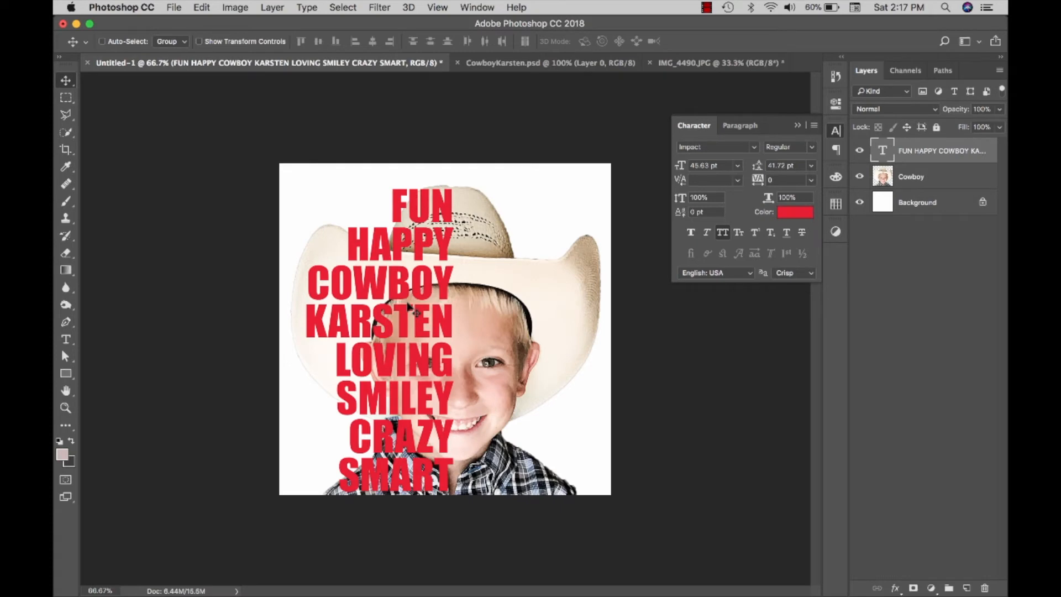
pyautogui.press('t')
pyautogui.click(507, 41)
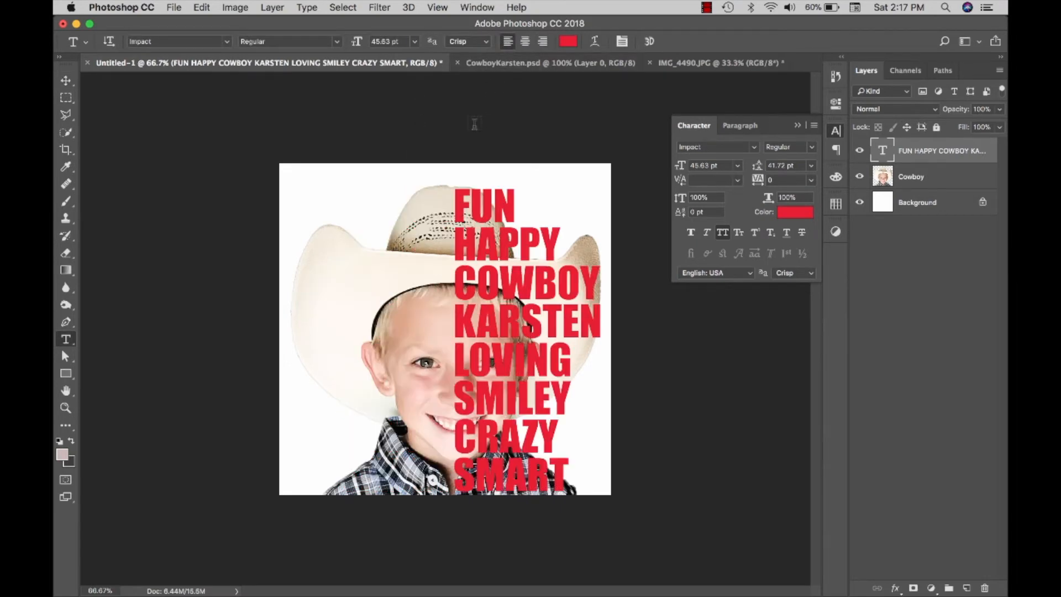
pyautogui.press('v')
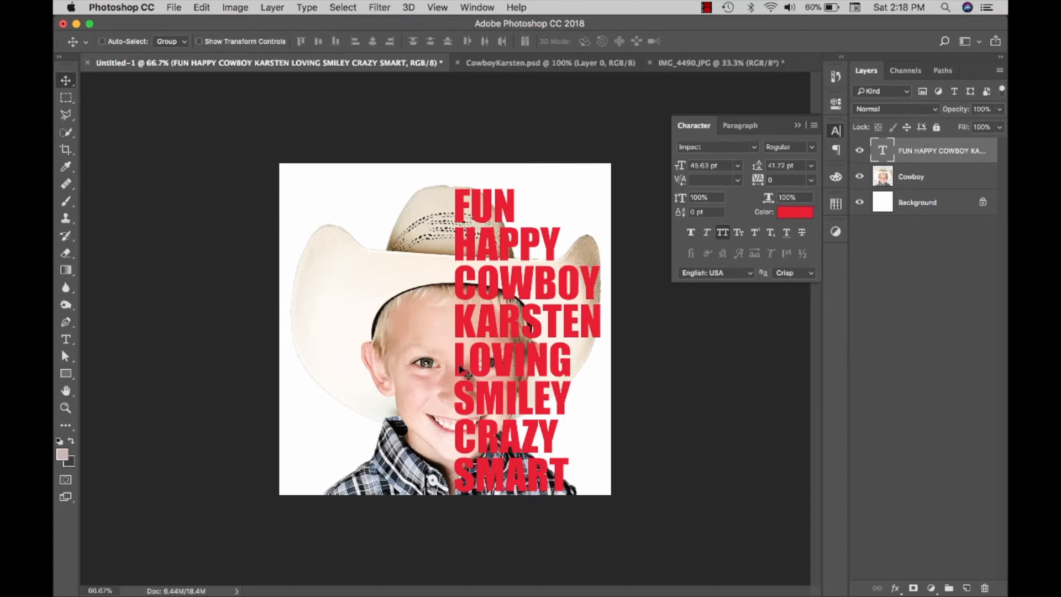
pyautogui.press('super+t')
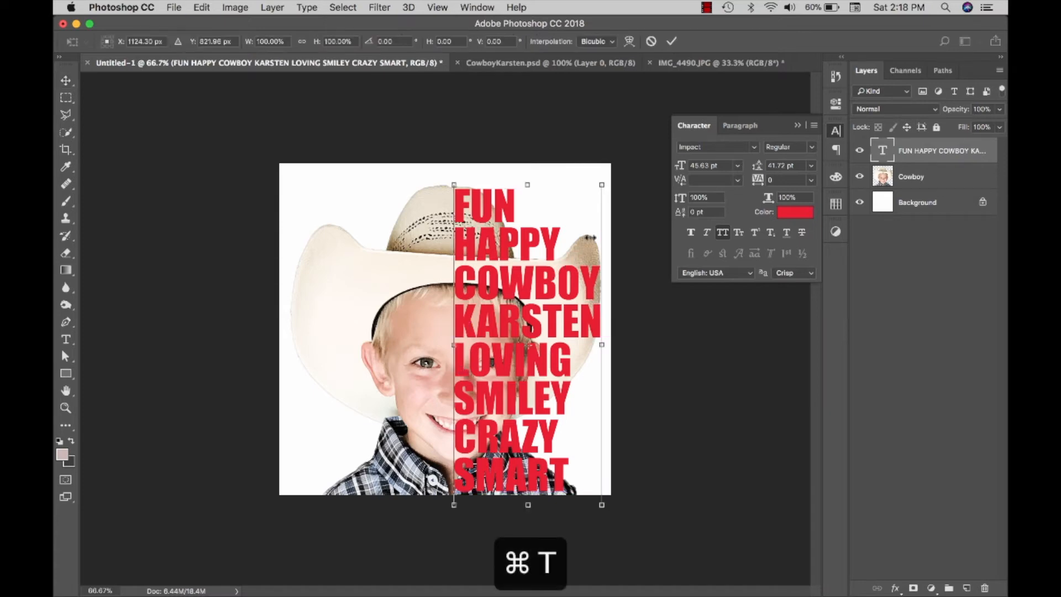
pyautogui.click(650, 42)
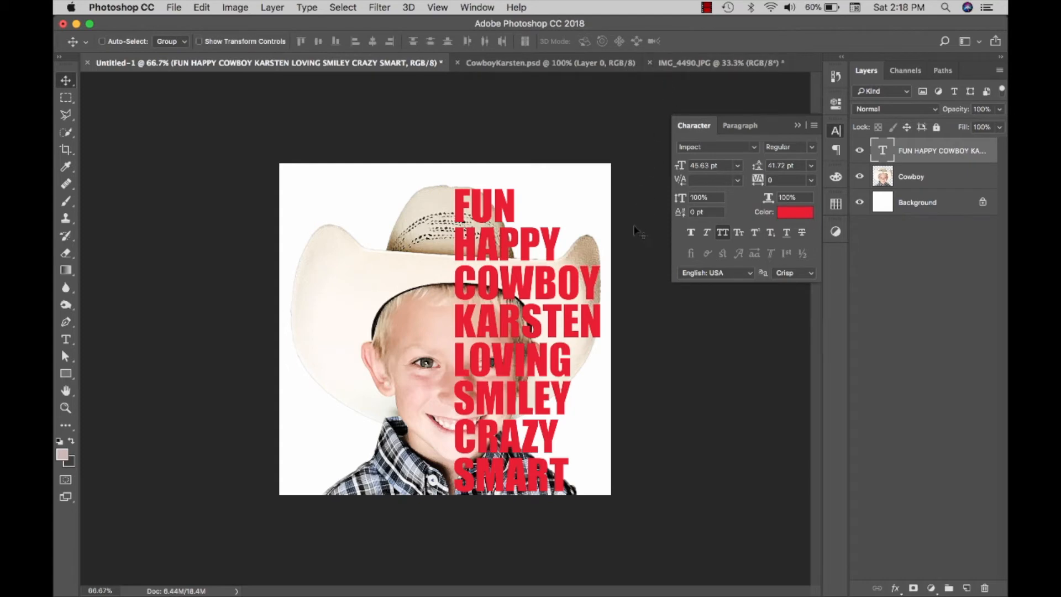
# Load the text layer's letter outlines as a selection and hide the text layer
pyautogui.press('super')
pyautogui.keyDown('super'); pyautogui.click(882, 149); pyautogui.keyUp('super')
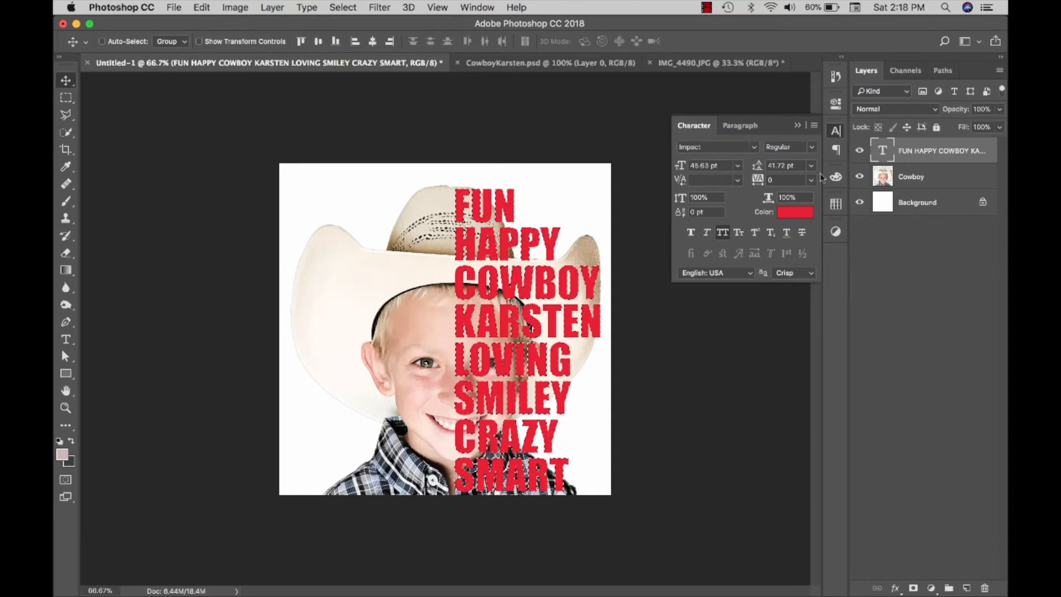
pyautogui.click(857, 155)
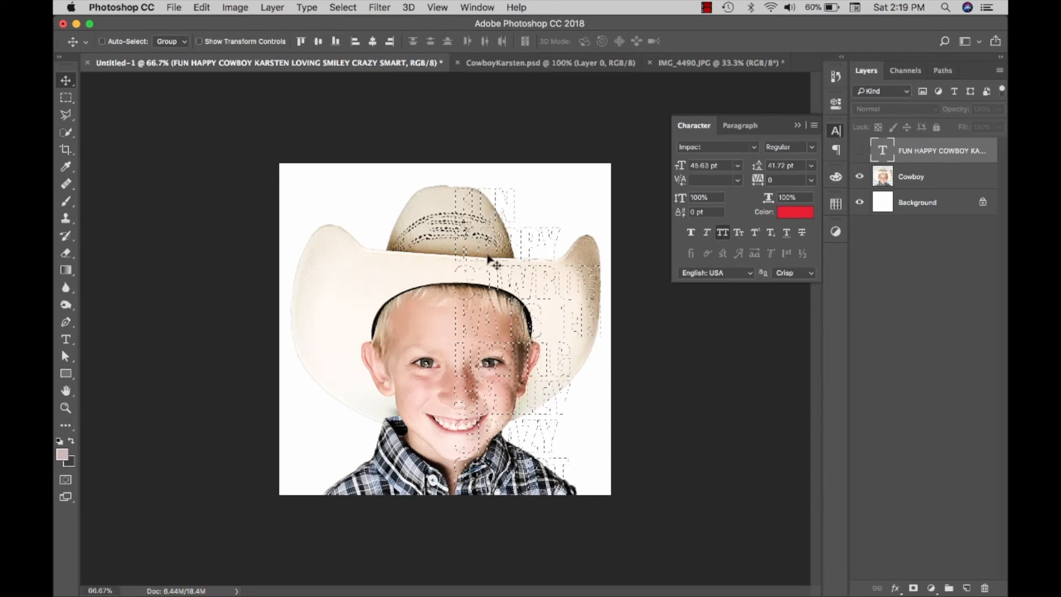
# Add a full-height rectangle about 2.58 in wide, covering the left half of the portrait, to the existing letter selection
pyautogui.press('m')
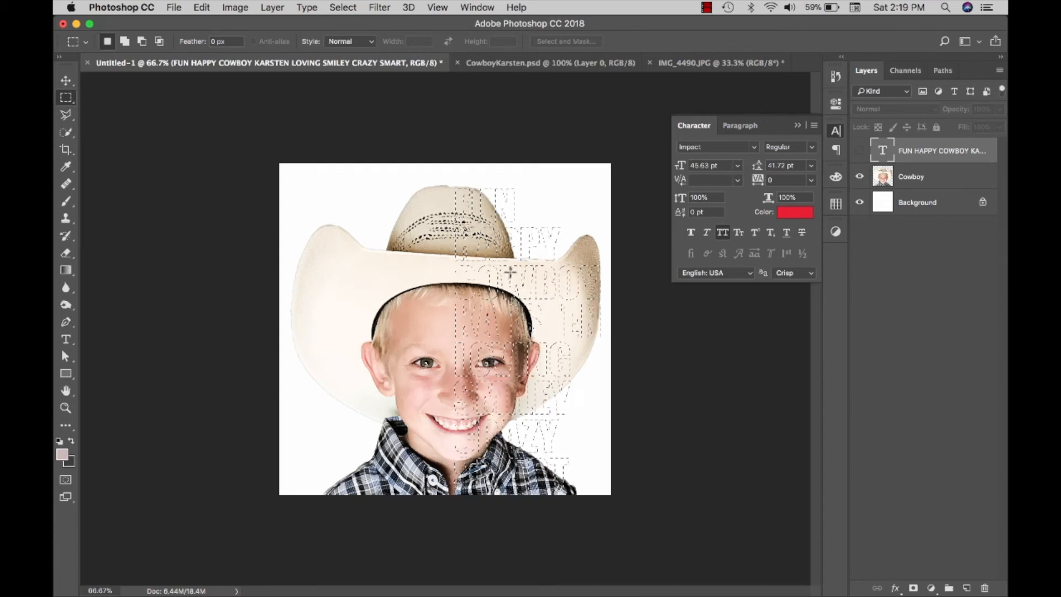
pyautogui.press('shift')
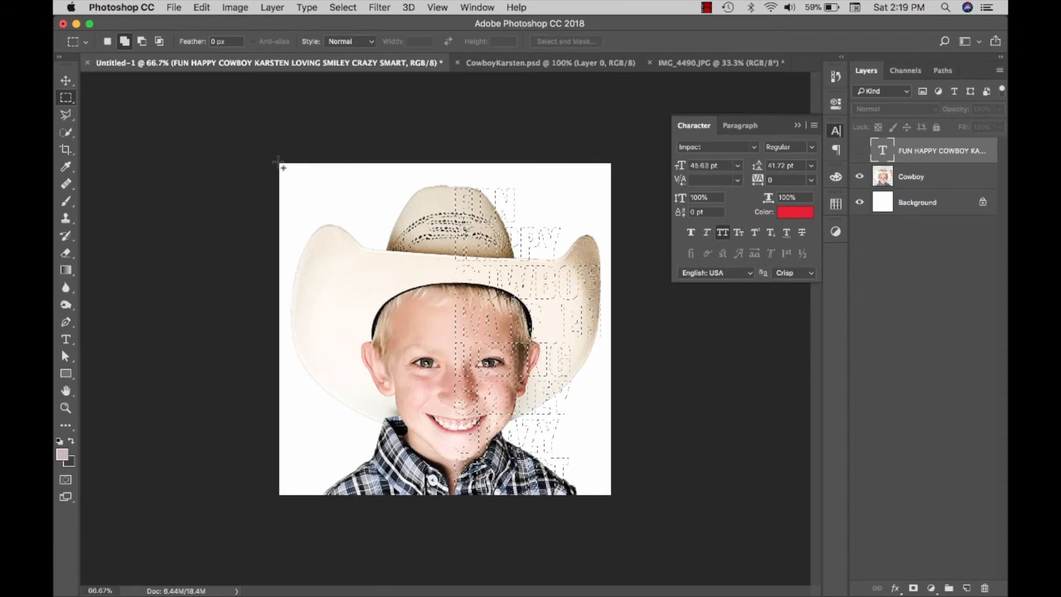
pyautogui.moveTo(277, 161); pyautogui.dragTo(366, 502)
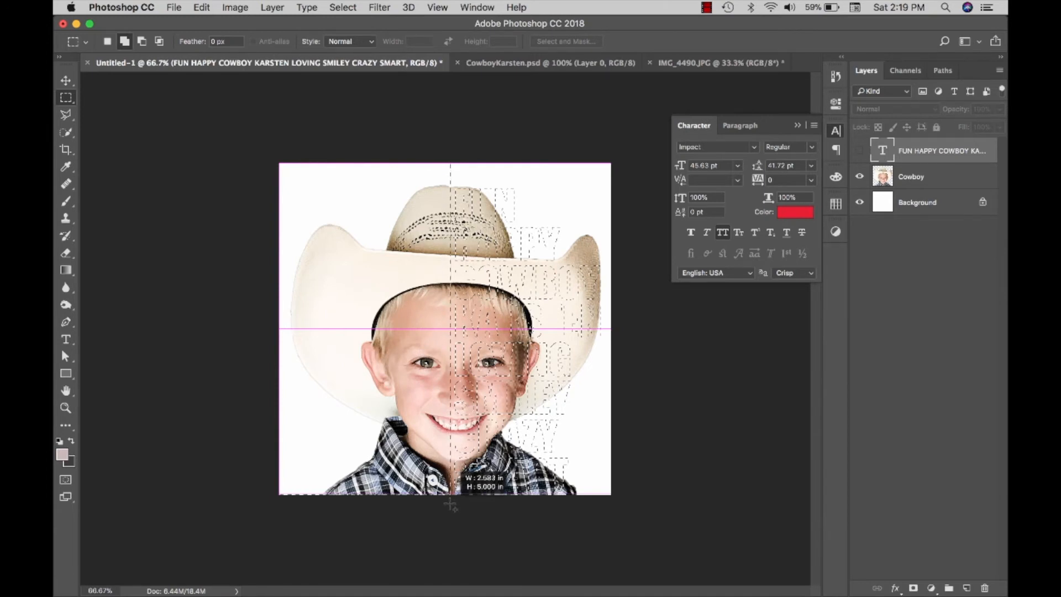
pyautogui.moveTo(450, 504); pyautogui.dragTo(451, 504)
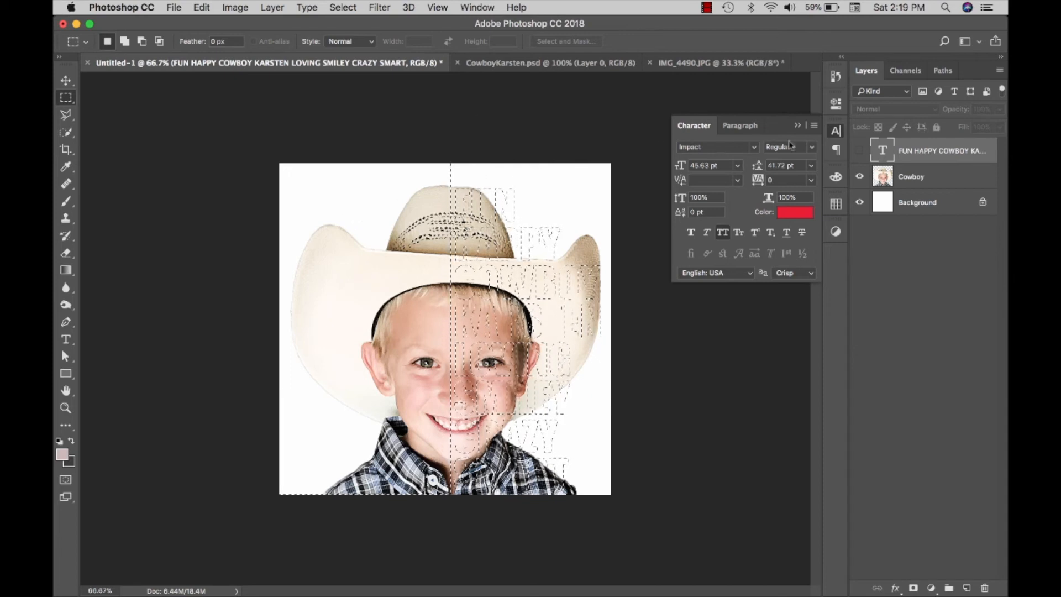
# Mask the Cowboy layer with the combined half-face and letter selection
pyautogui.click(904, 179)
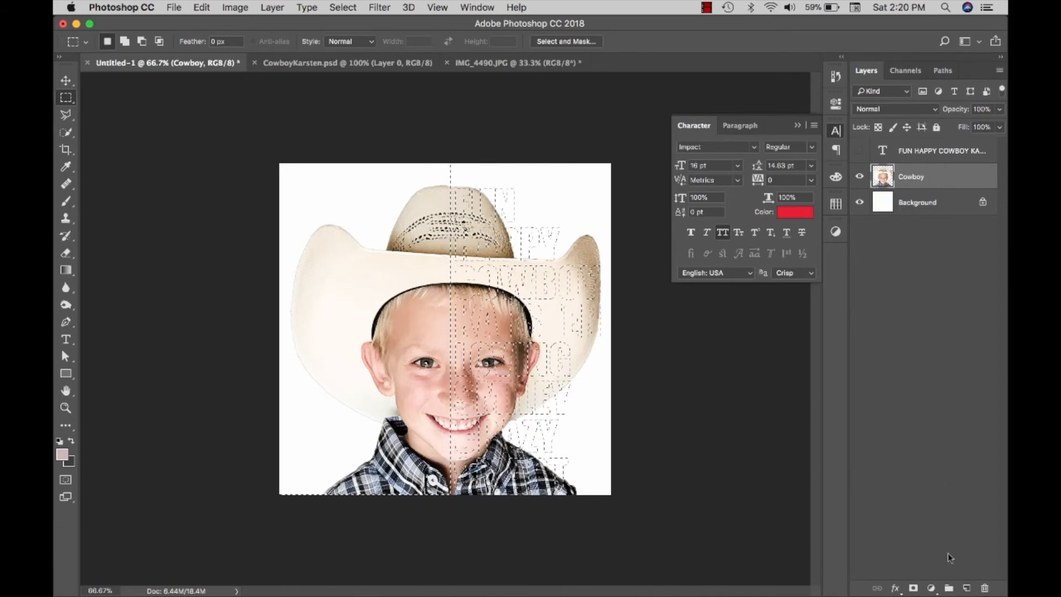
pyautogui.click(913, 588)
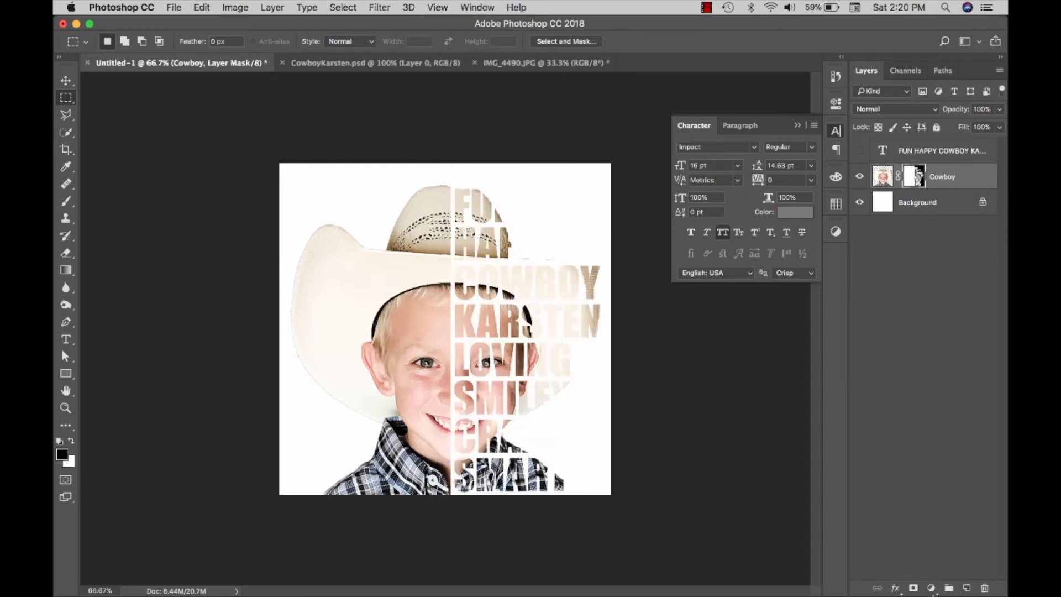
pyautogui.moveTo(926, 595)
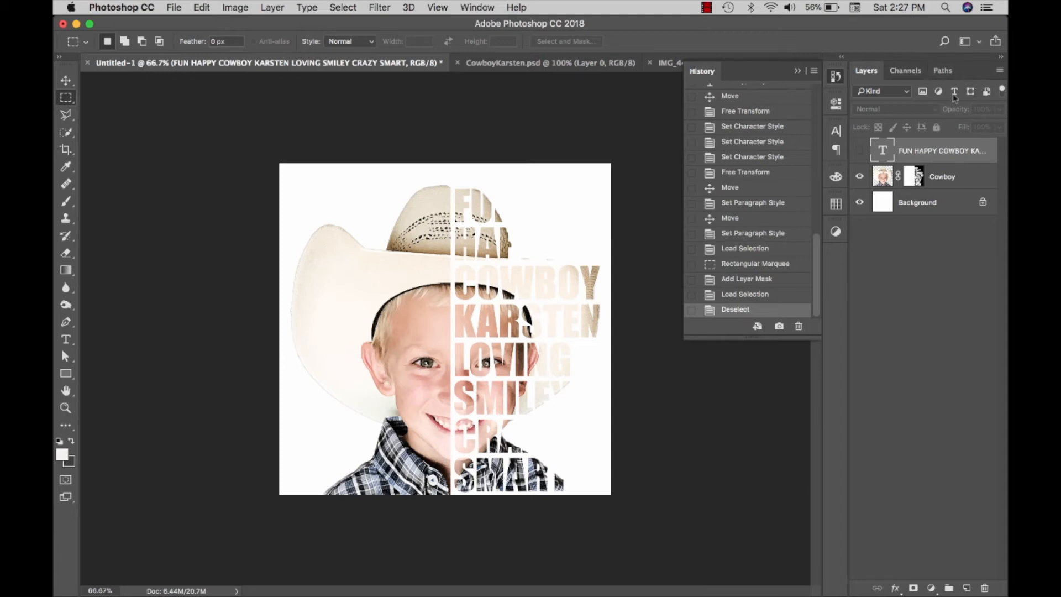
# Load the text layer's letter outlines as a selection and create a new layer above it named "stroke"
pyautogui.keyDown('super'); pyautogui.click(882, 150); pyautogui.keyUp('super')
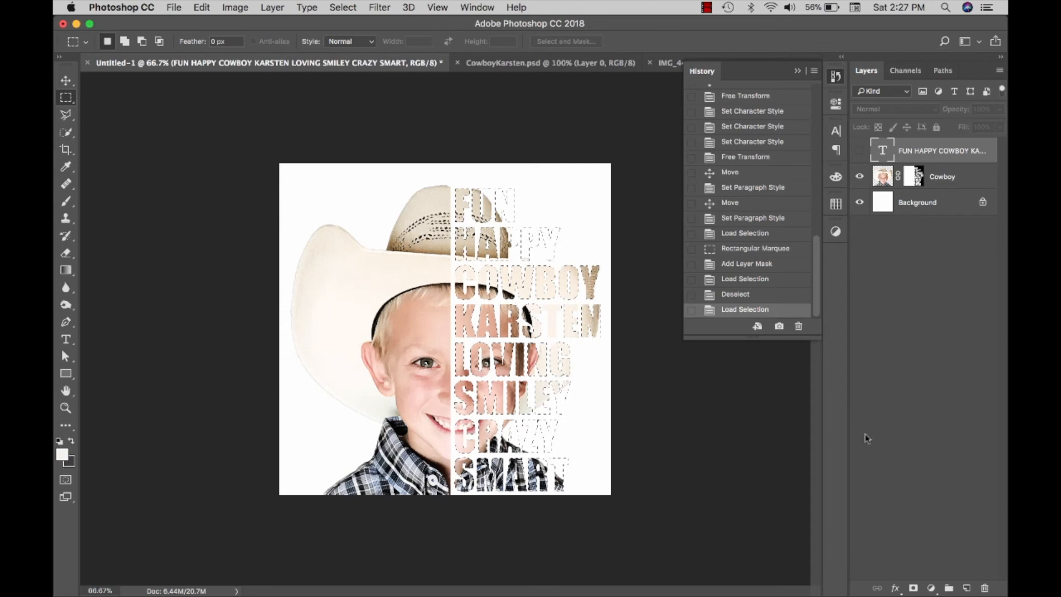
pyautogui.click(967, 588)
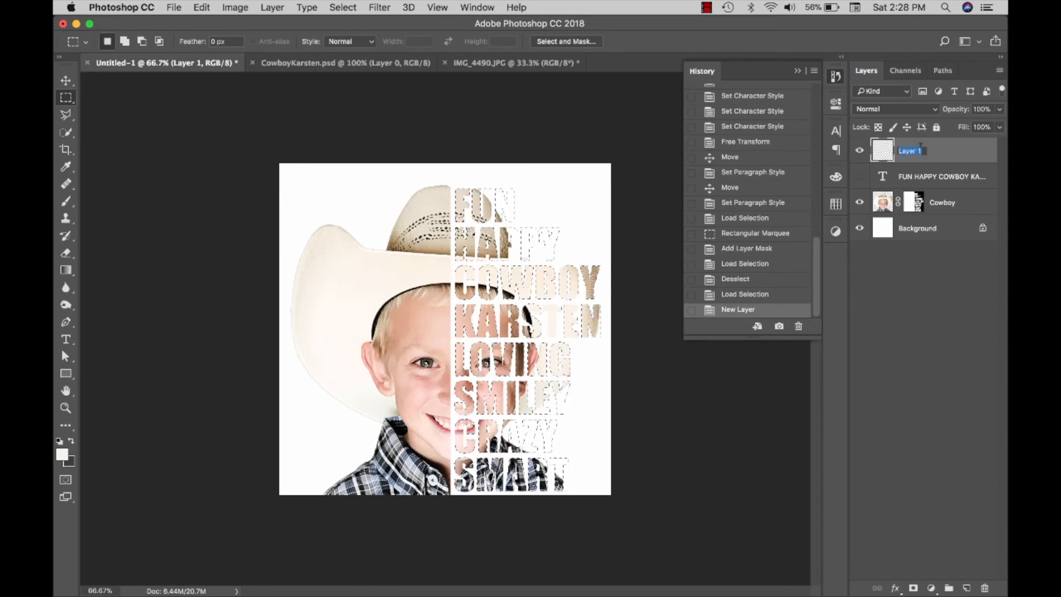
pyautogui.write('stroke')
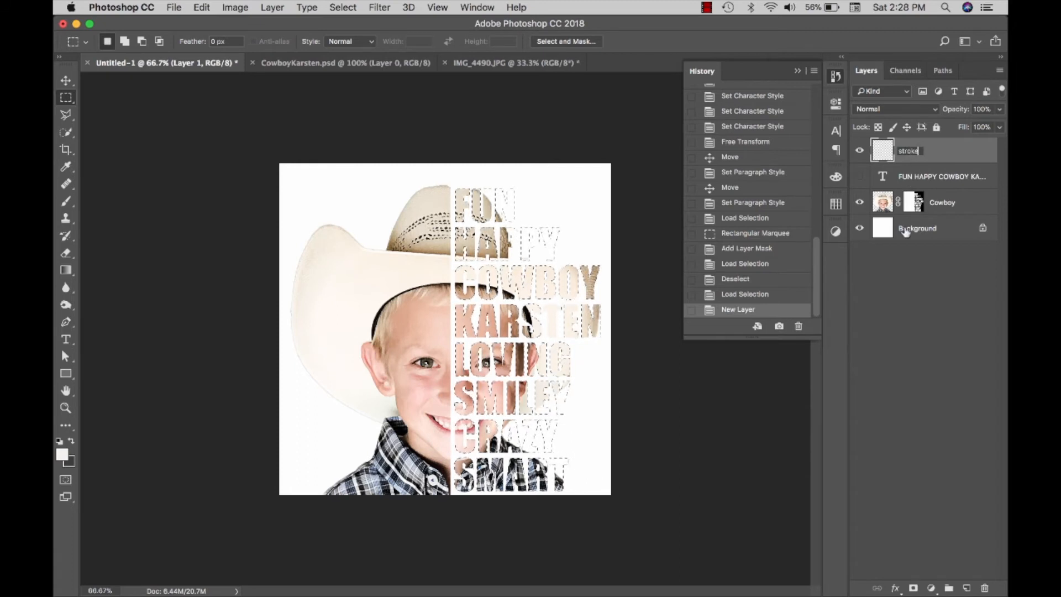
pyautogui.press('Return')
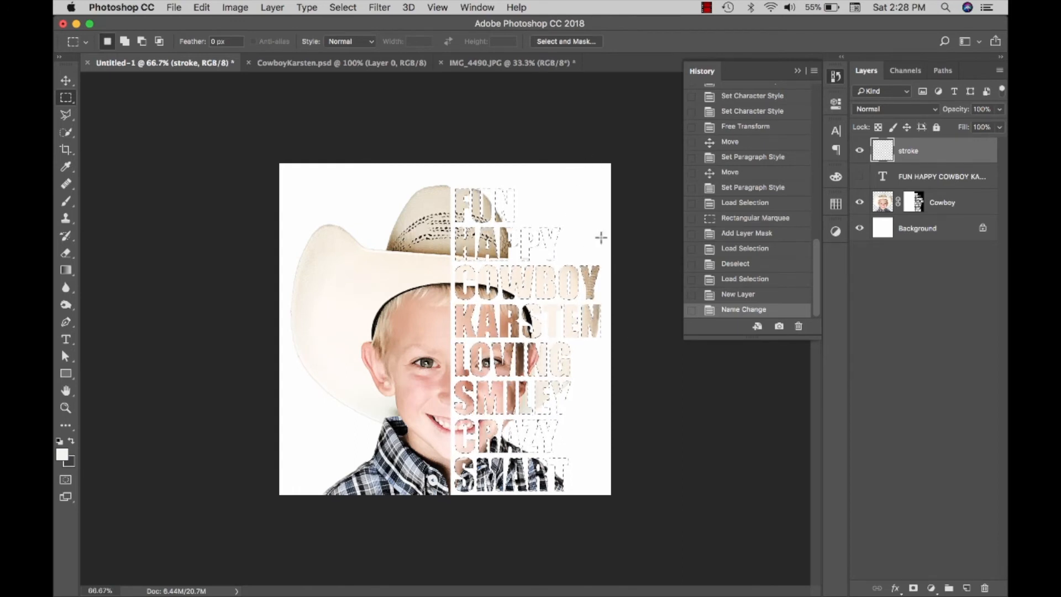
# Stroke the letter selection on the stroke layer with a 2 px centered off-white line, and deselect
pyautogui.click(182, 8)
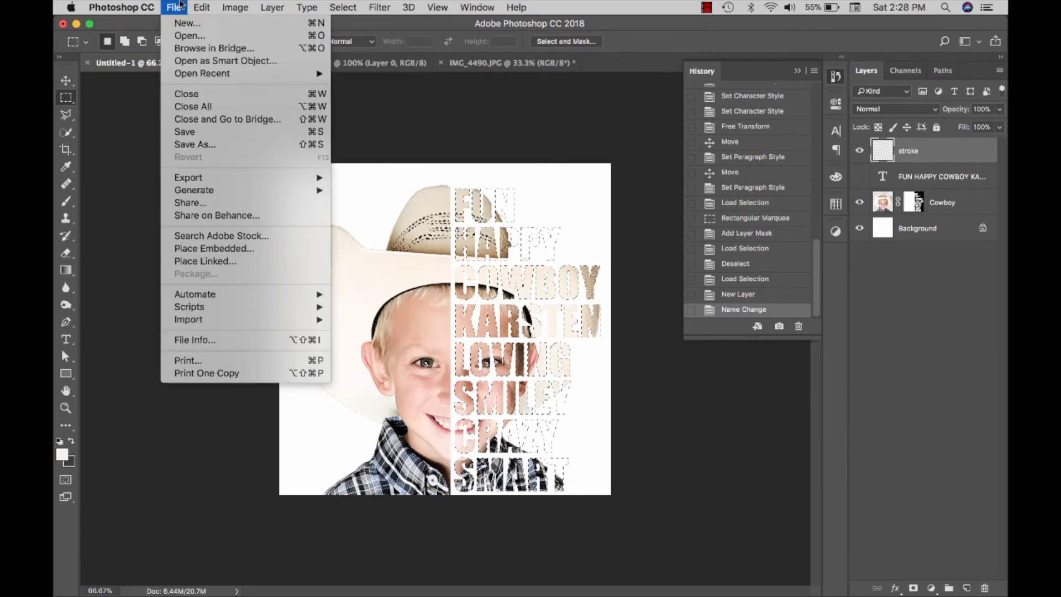
pyautogui.moveTo(189, 8)
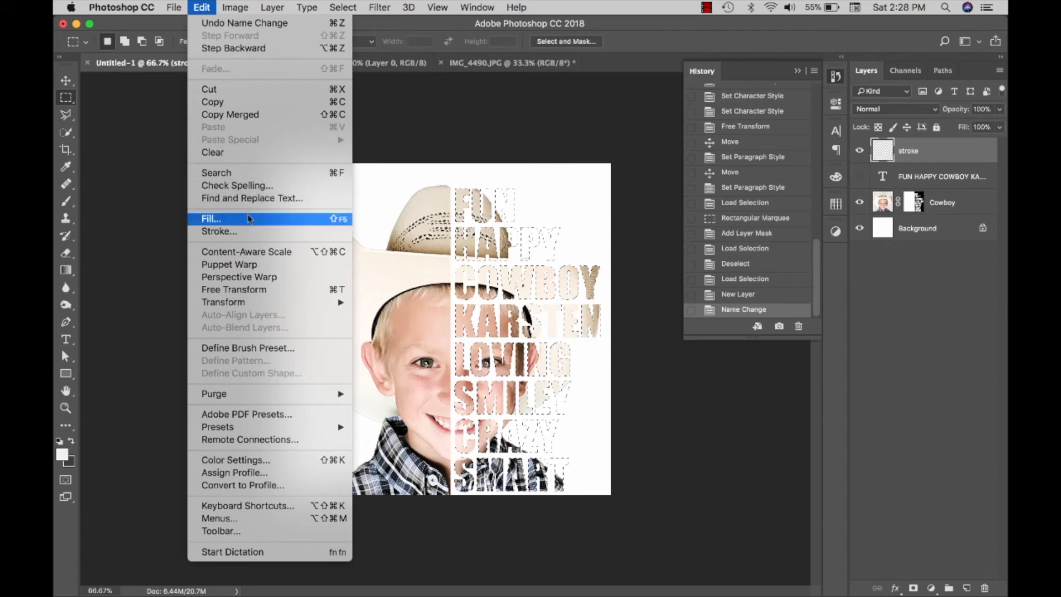
pyautogui.click(247, 231)
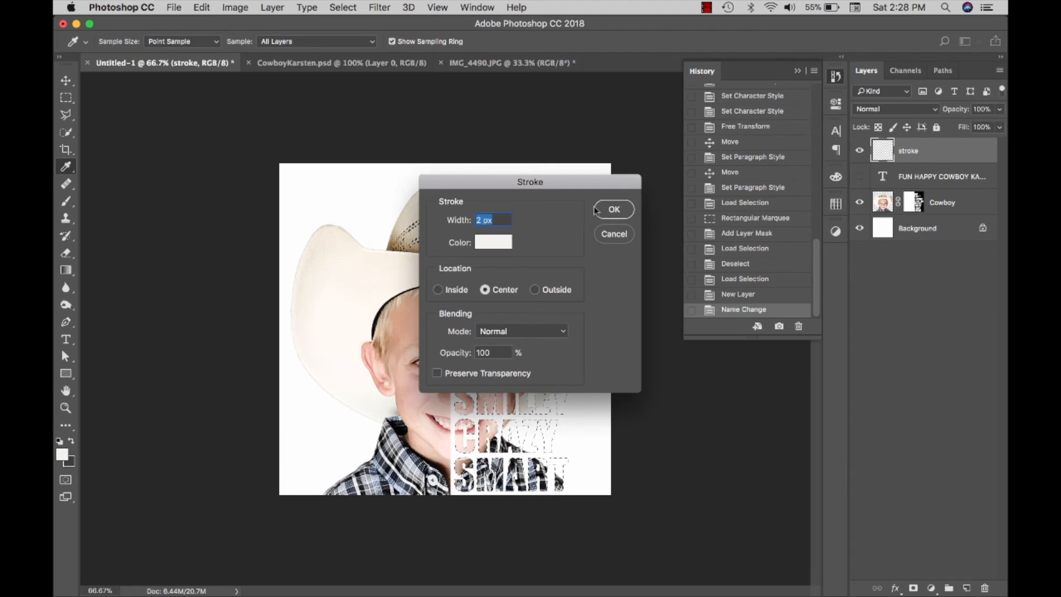
pyautogui.click(612, 209)
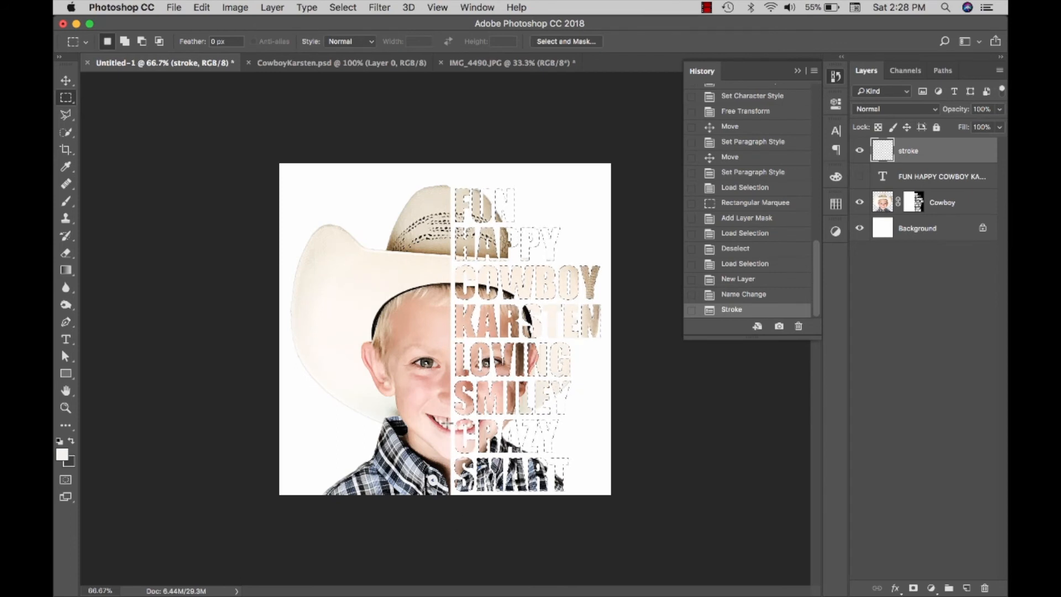
pyautogui.press('super+d')
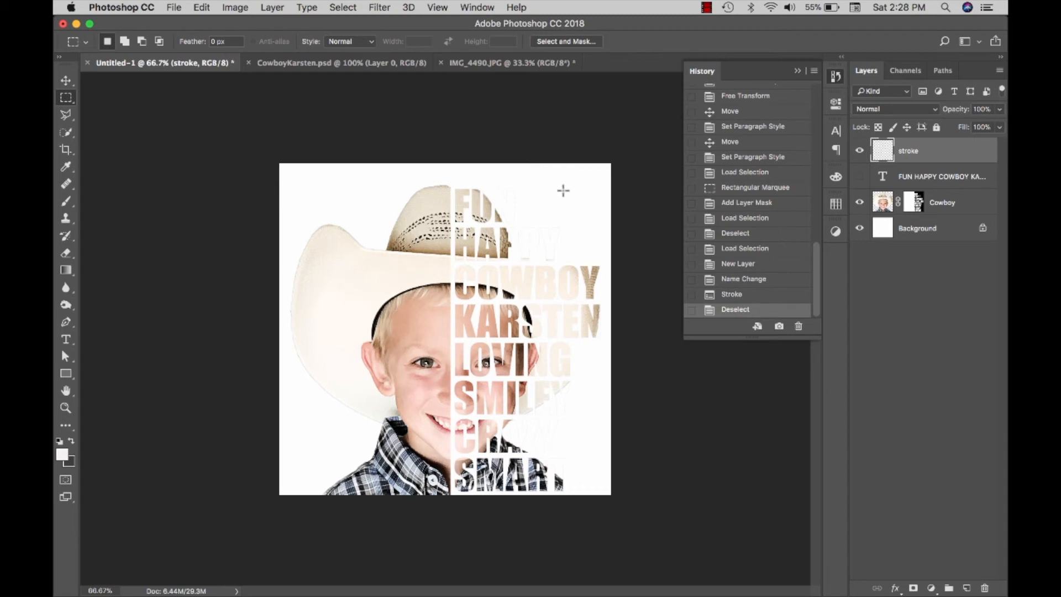
# Fill the Background layer with the dusty pink color #cbbbb3 at 100% opacity in Normal mode
pyautogui.click(927, 235)
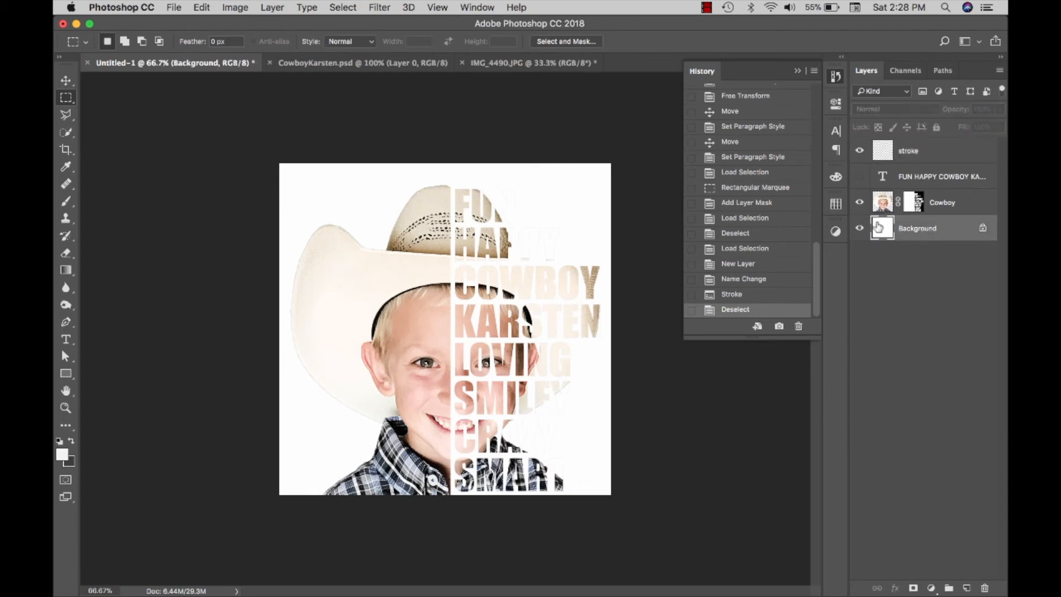
pyautogui.click(202, 7)
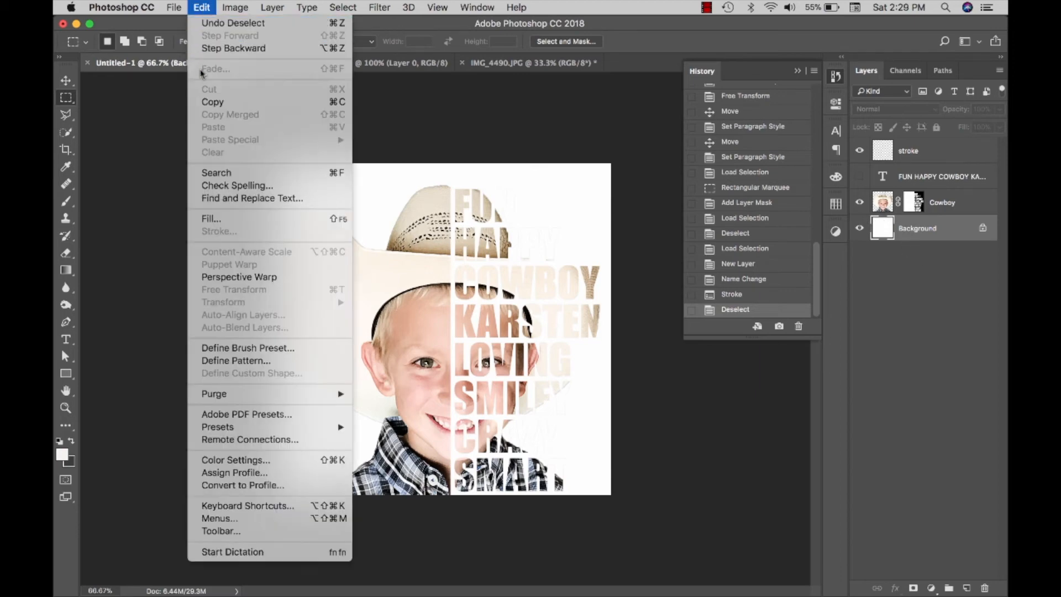
pyautogui.click(219, 220)
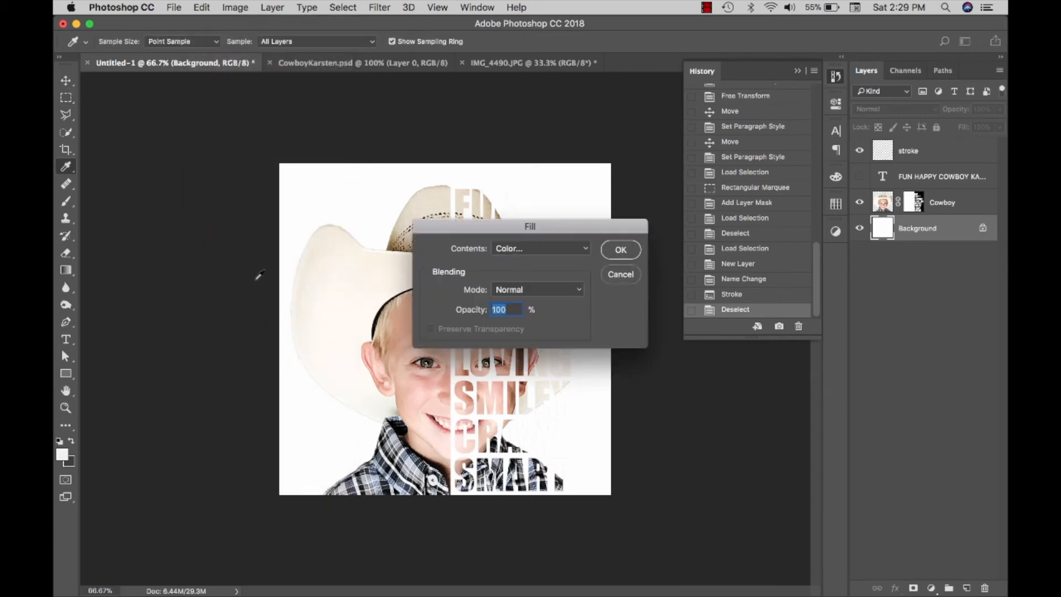
pyautogui.click(529, 249)
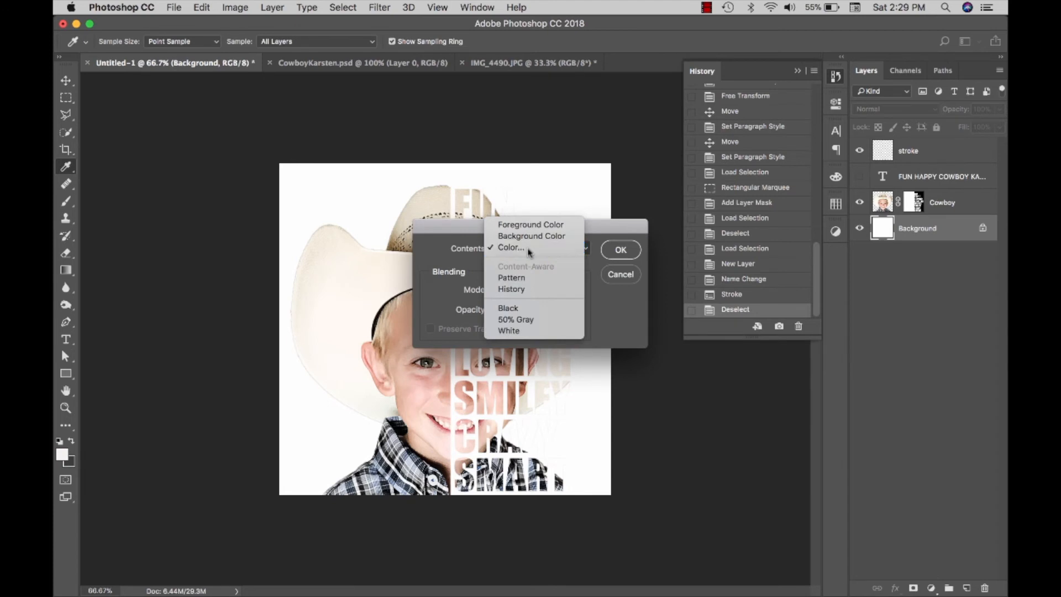
pyautogui.click(529, 250)
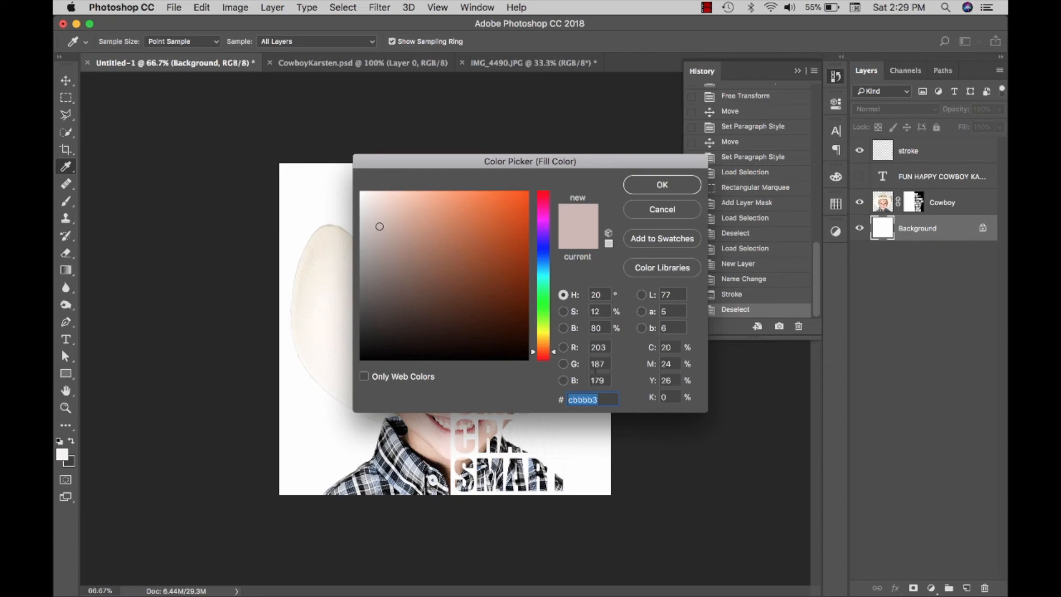
pyautogui.click(641, 182)
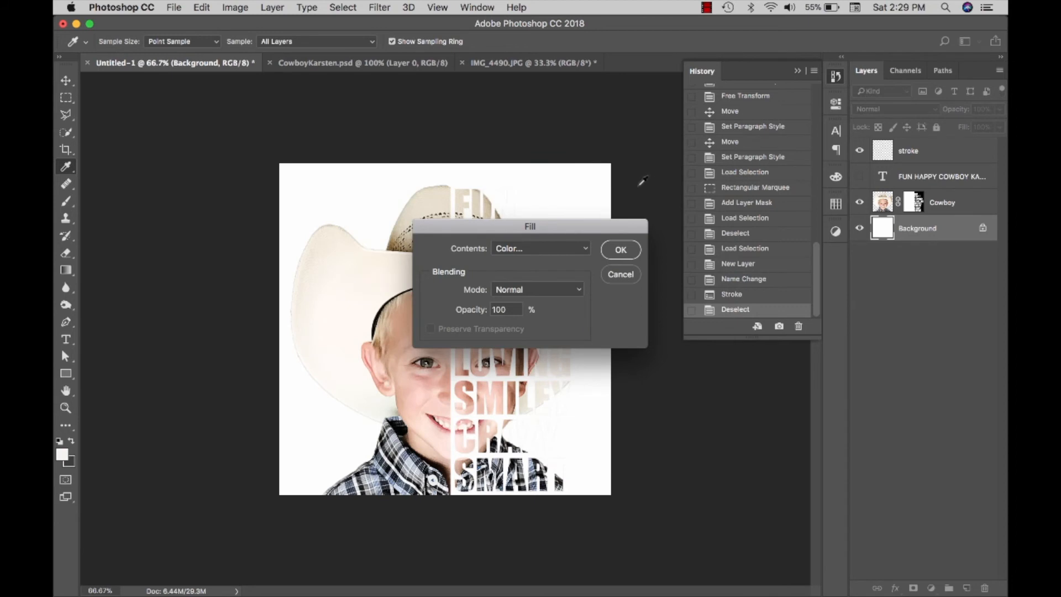
pyautogui.click(620, 250)
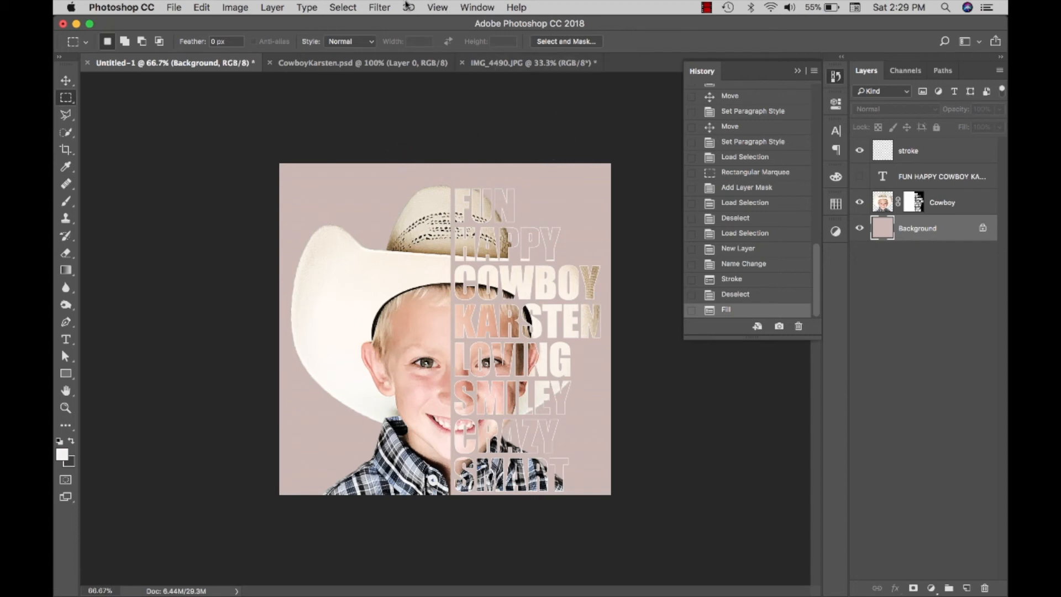
# Darken the edges of the background with a custom Lens Correction vignette amount of -75
pyautogui.click(380, 7)
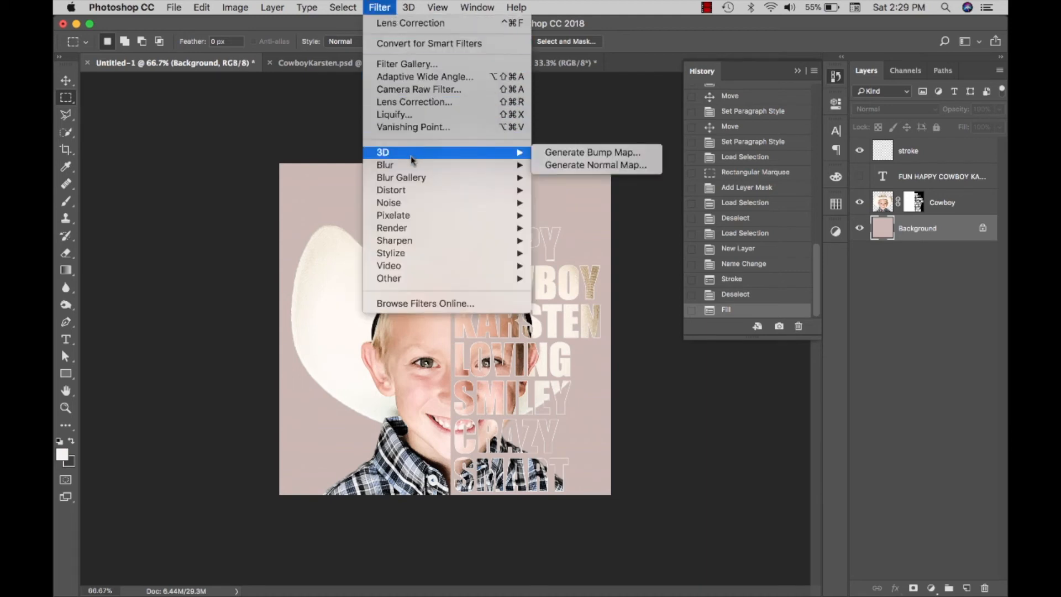
pyautogui.click(418, 102)
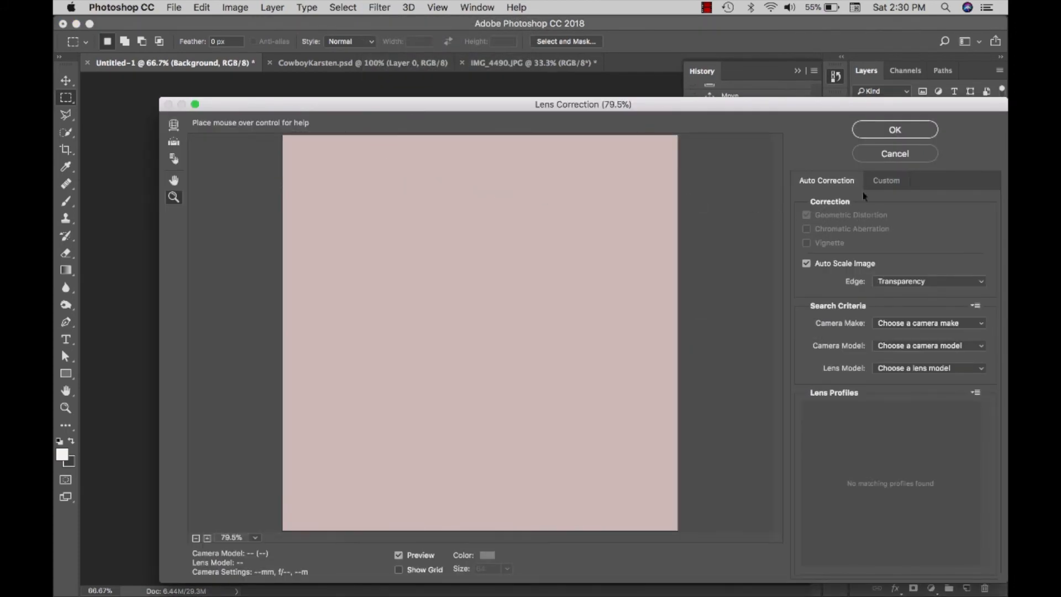
pyautogui.click(876, 183)
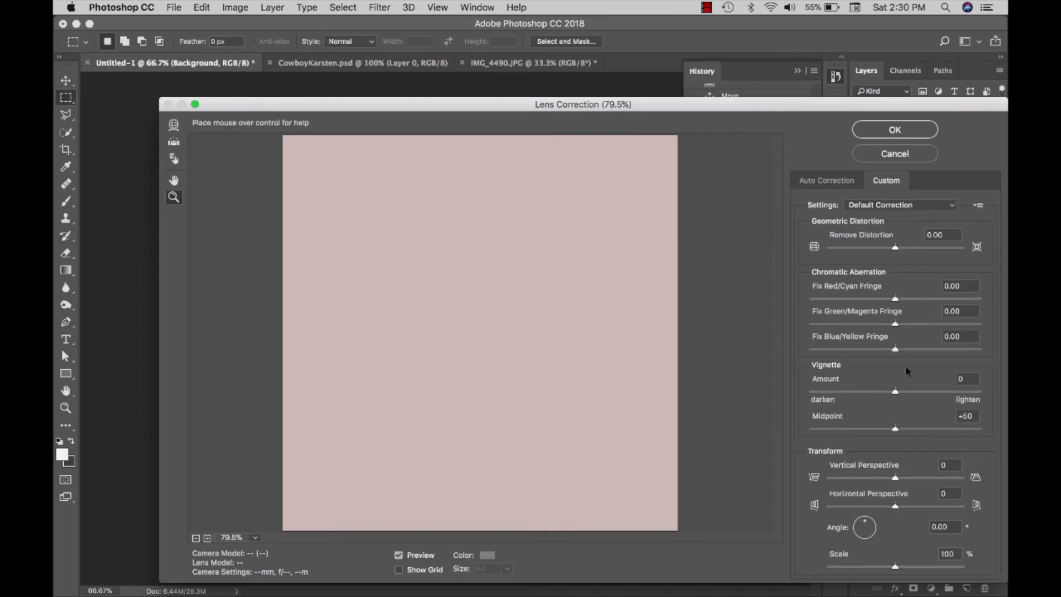
pyautogui.moveTo(895, 392); pyautogui.dragTo(832, 402)
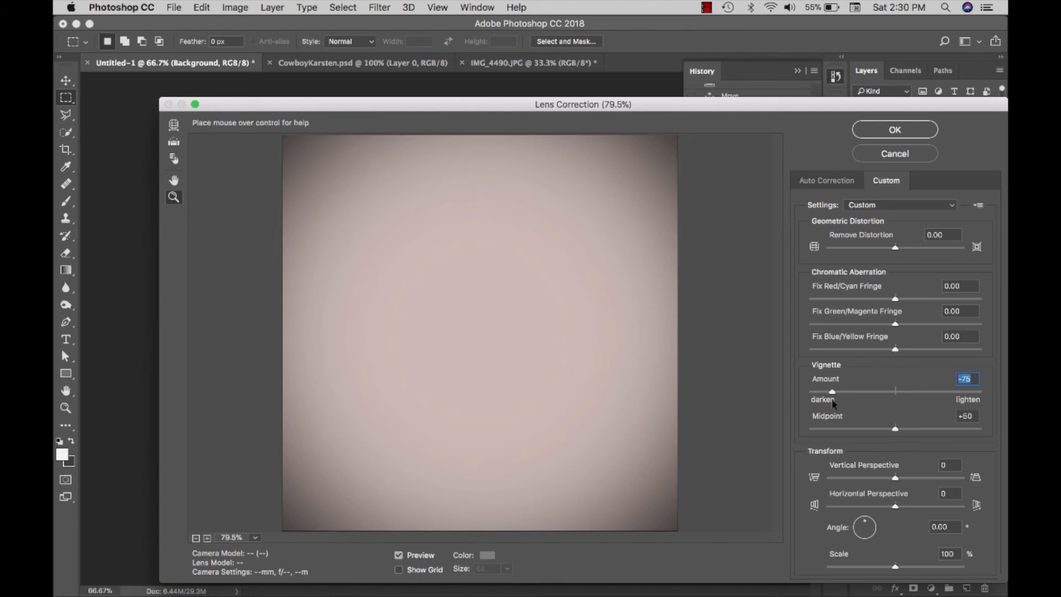
pyautogui.click(922, 130)
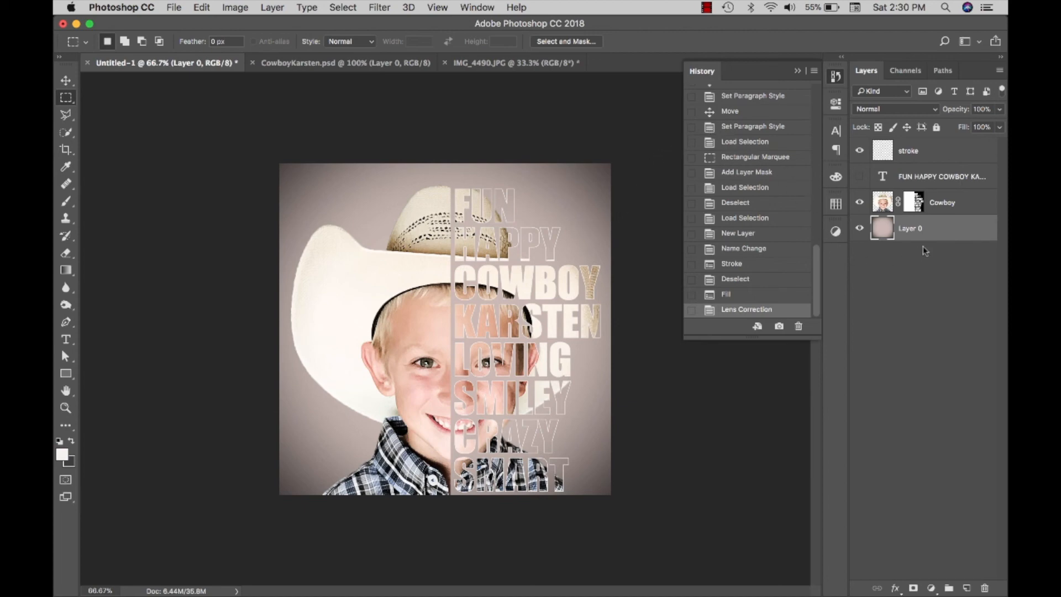
# Create a new layer above the vignetted background, select the entire canvas, and contract the selection by 25 pixels with the effect applied at canvas bounds
pyautogui.click(966, 588)
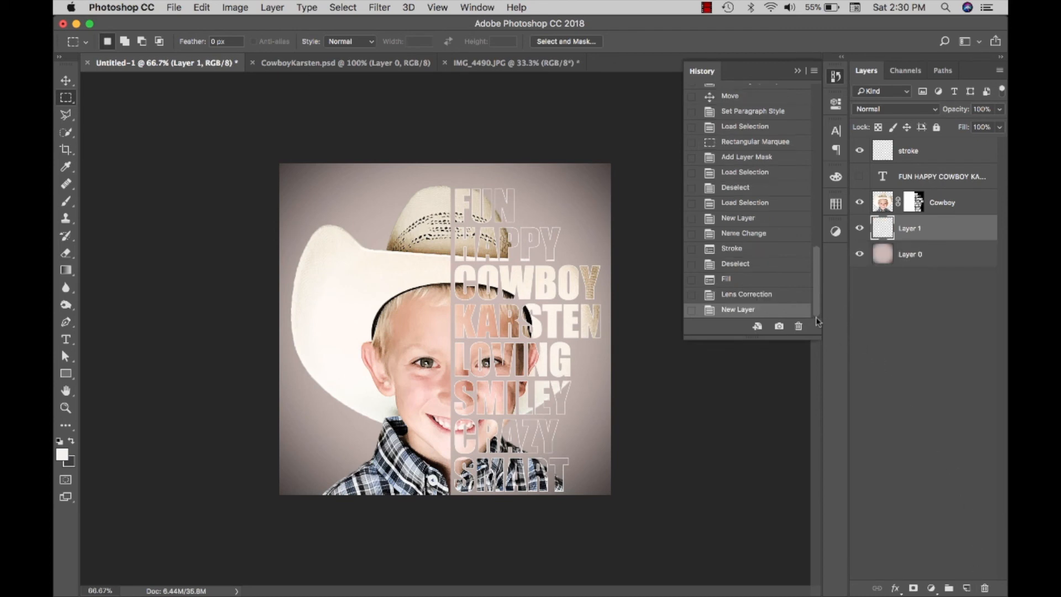
pyautogui.press('super+a')
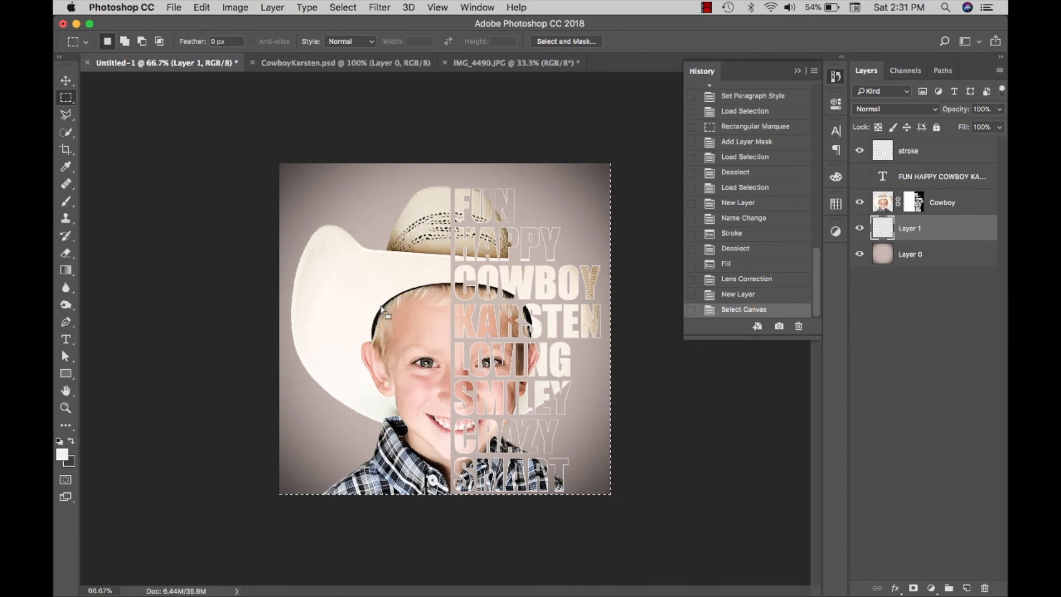
pyautogui.click(352, 8)
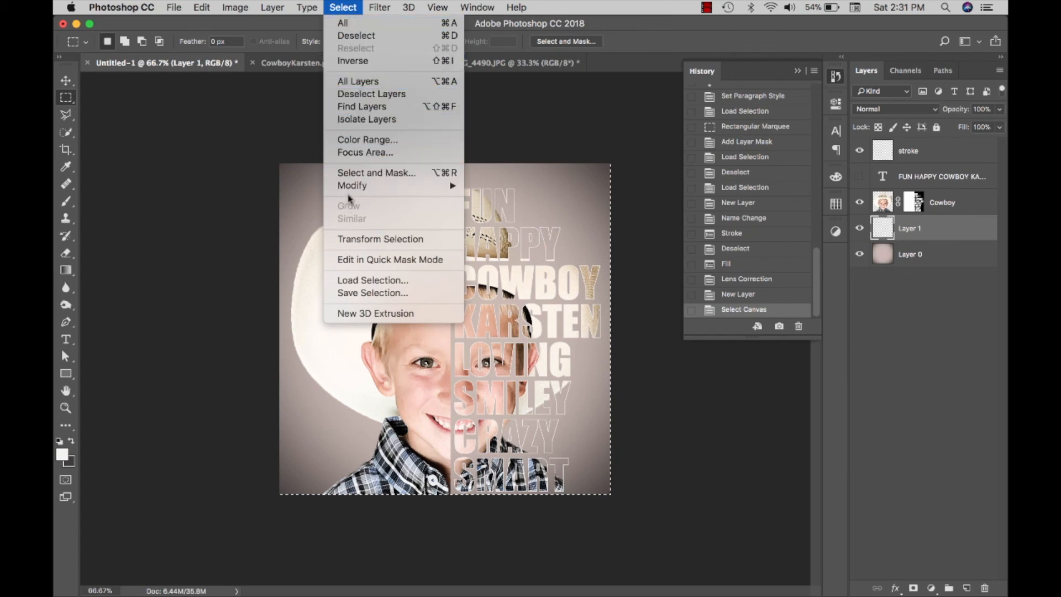
pyautogui.moveTo(354, 187)
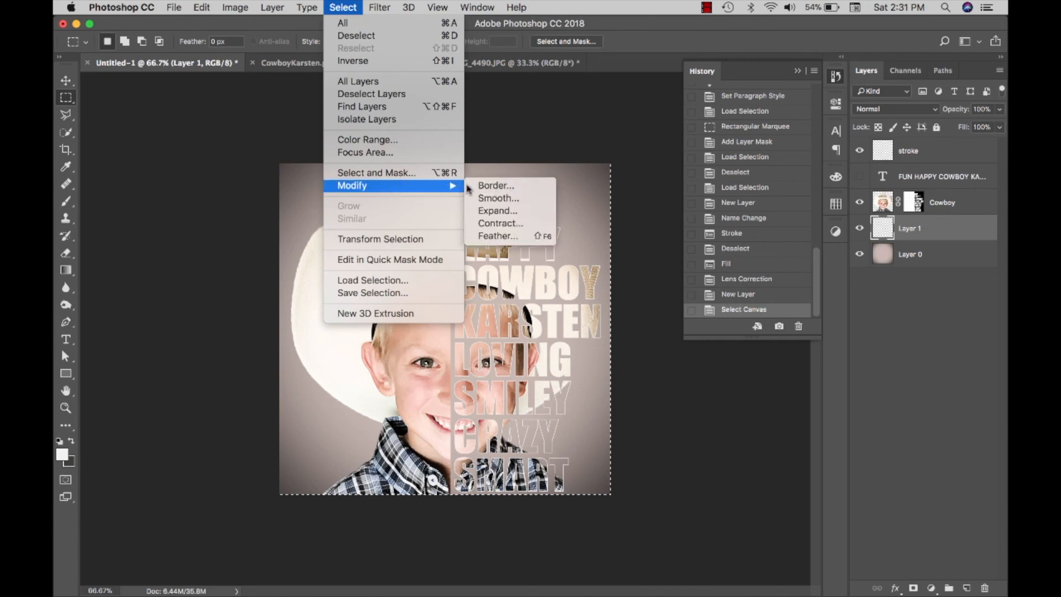
pyautogui.click(499, 223)
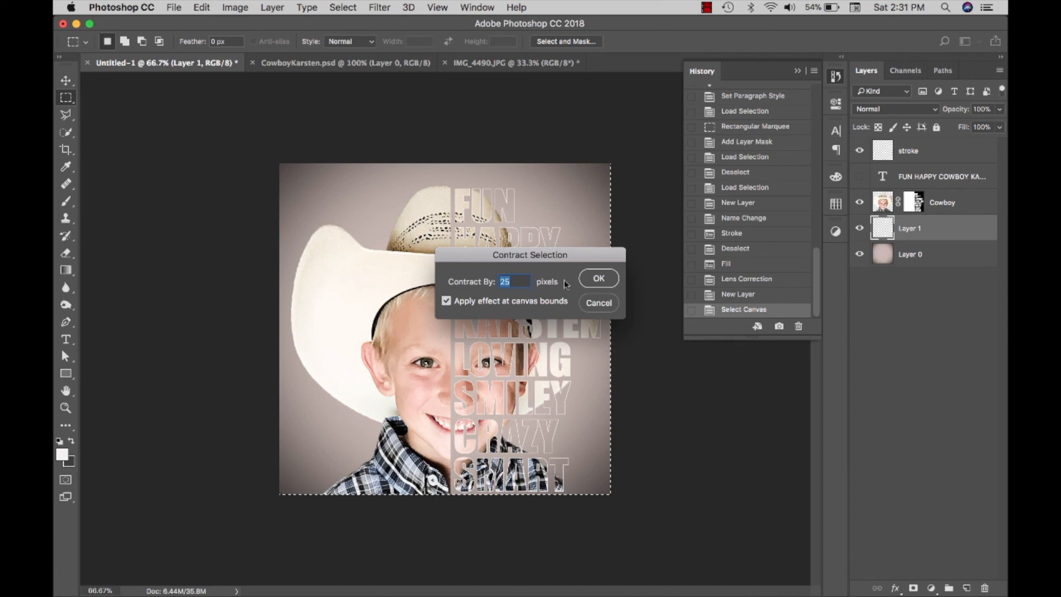
pyautogui.click(589, 279)
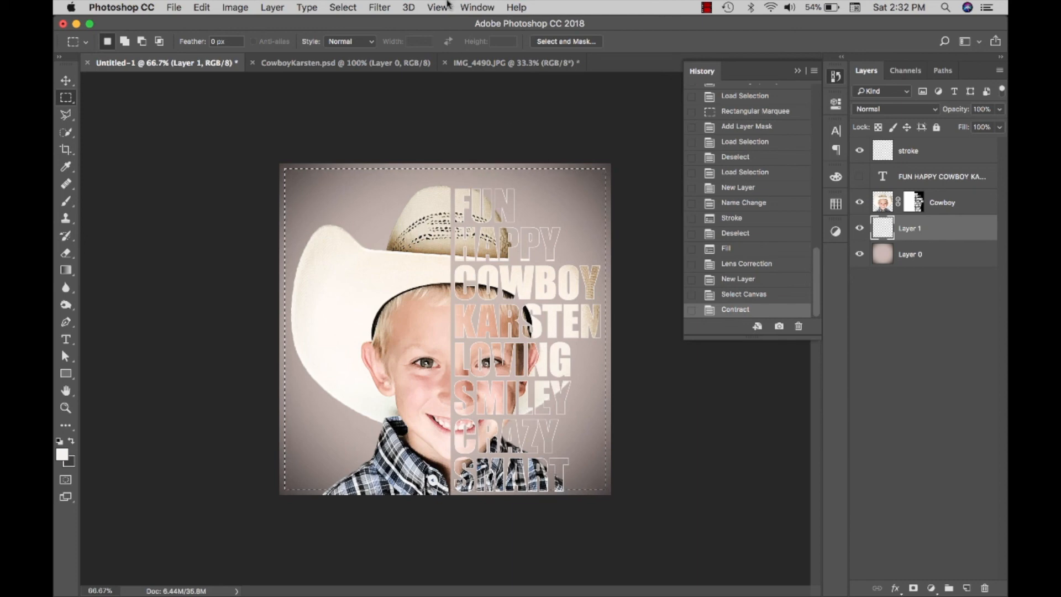
pyautogui.click(352, 8)
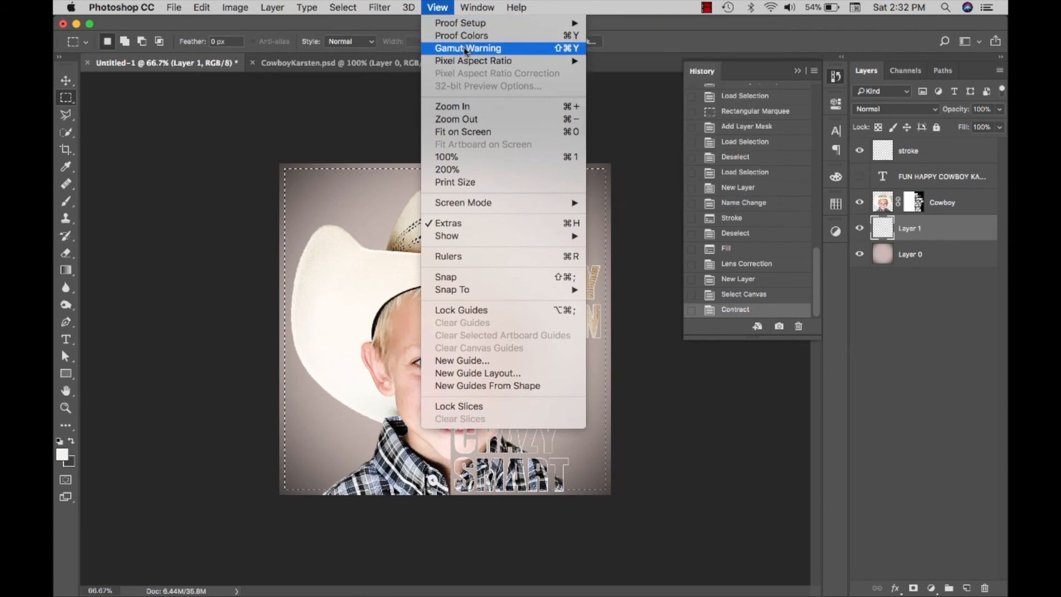
# Stroke the contracted canvas selection with a 6 px centered off-white line in Normal mode at 100% opacity, and deselect
pyautogui.moveTo(468, 63)
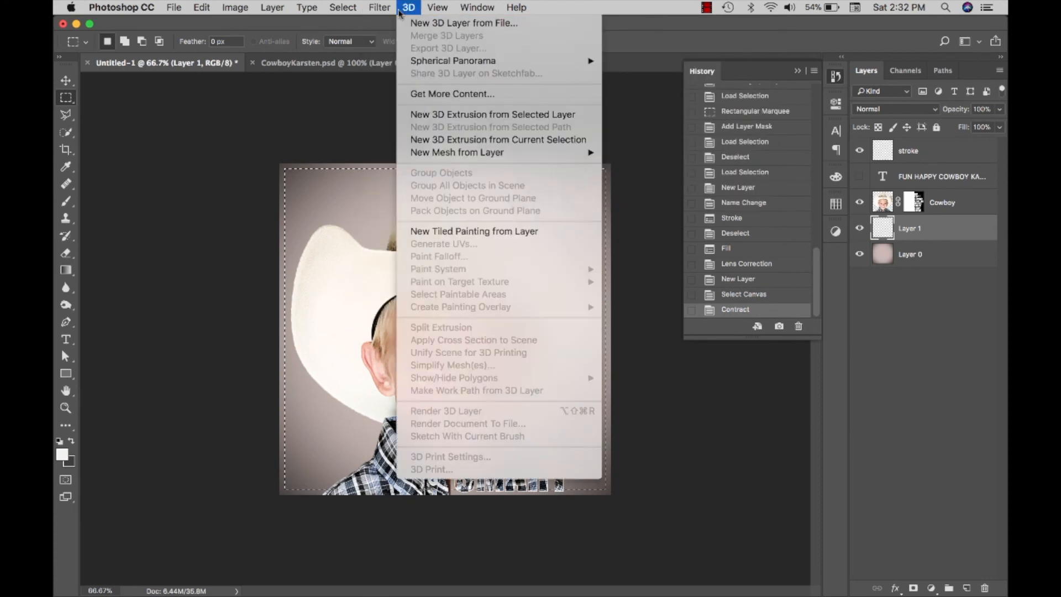
pyautogui.moveTo(203, 8)
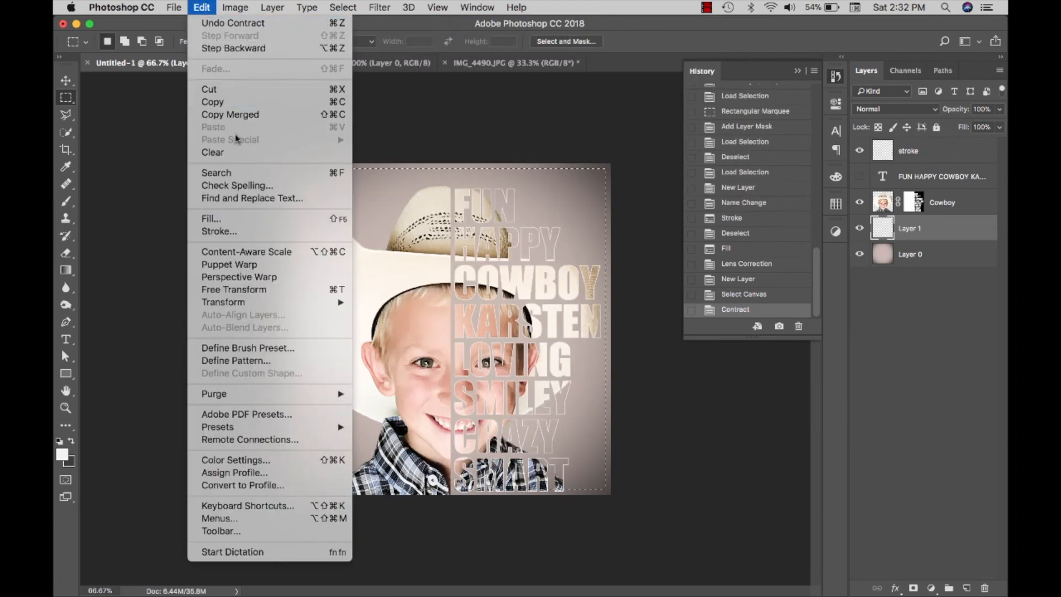
pyautogui.click(239, 231)
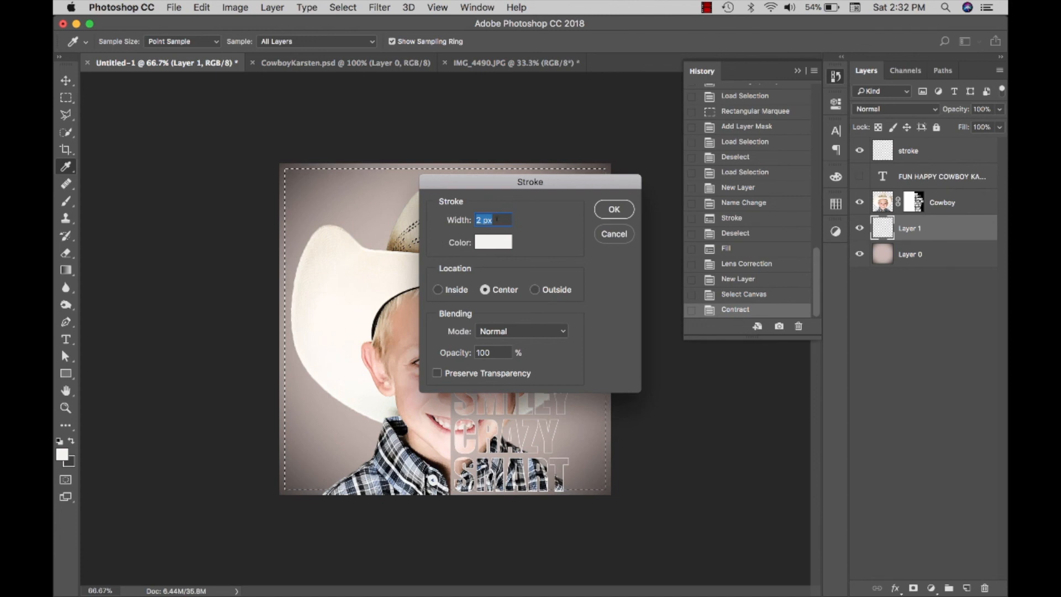
pyautogui.press('BackSpace')
pyautogui.click(614, 209)
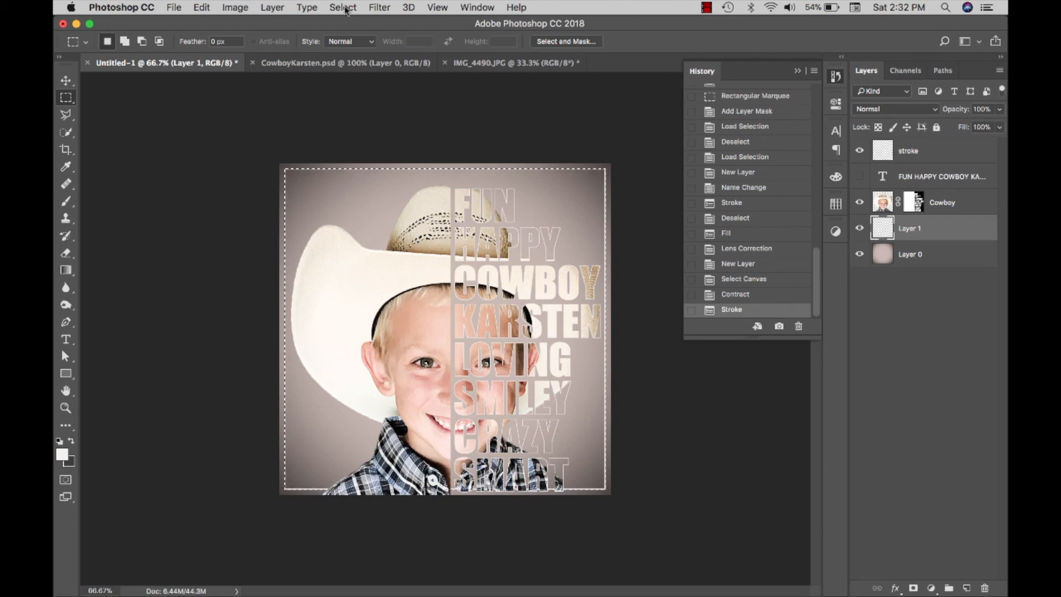
pyautogui.press('super+d')
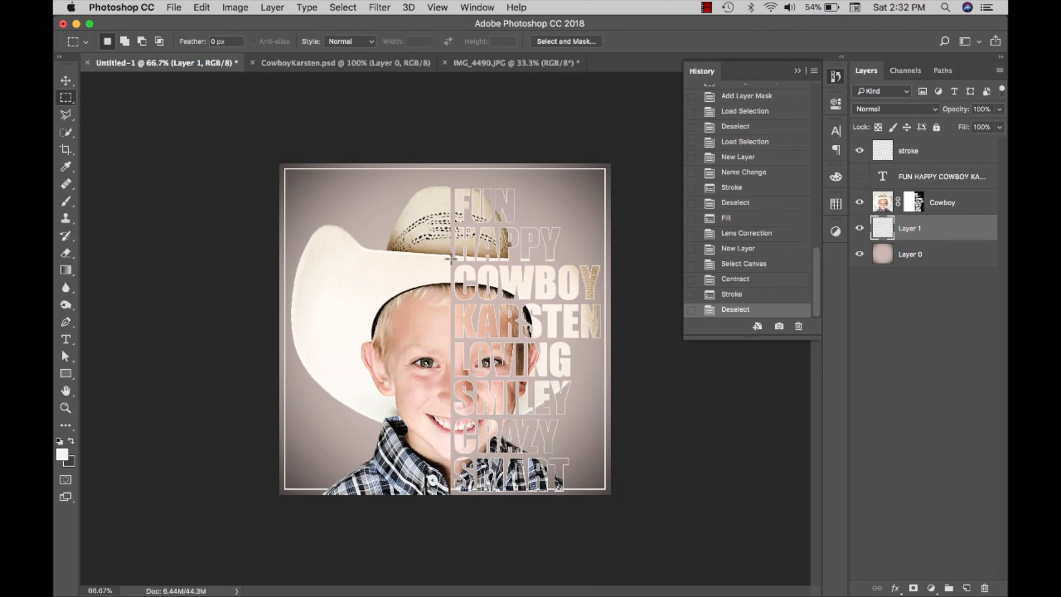
pyautogui.press('e')
pyautogui.click(524, 548)
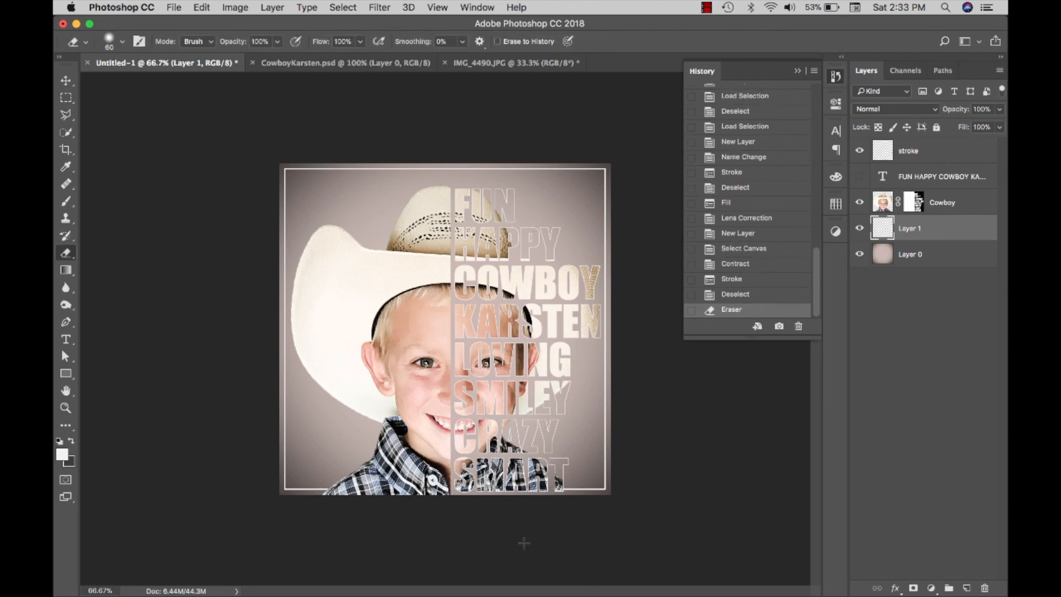